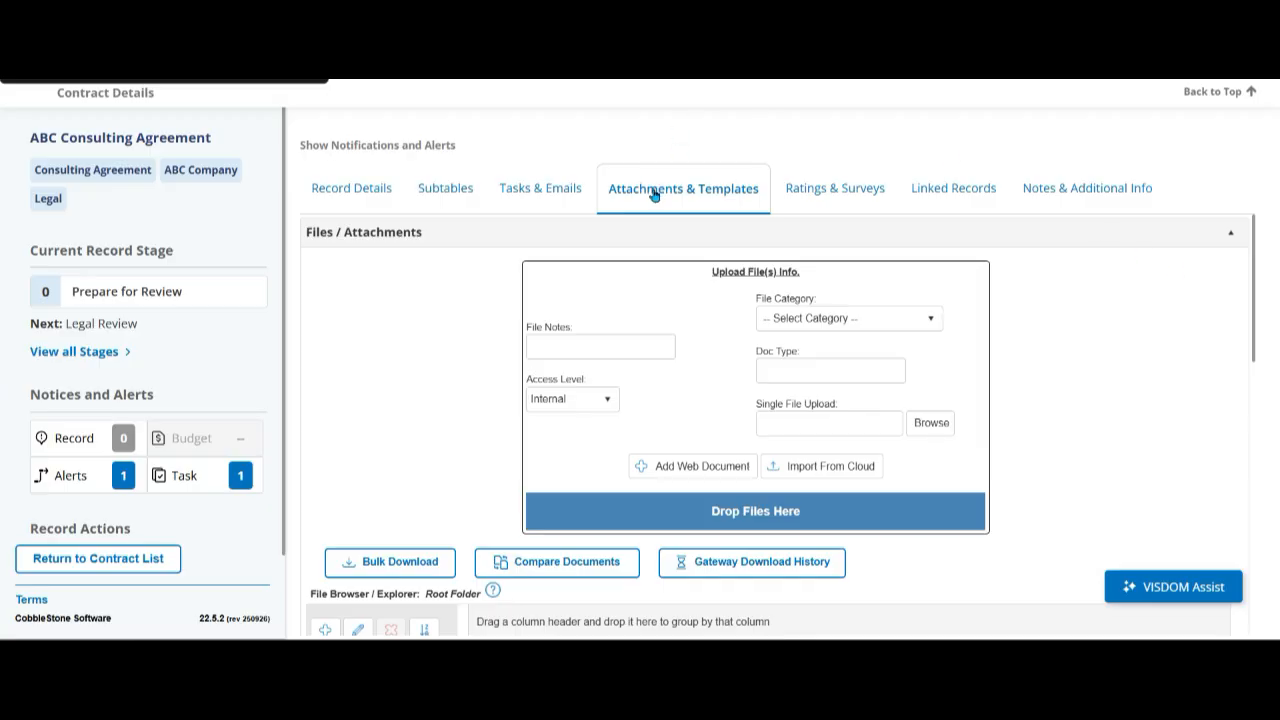
- Create a merged document package on the ABC Consulting Agreement record from the standard template Consulting Agreement
{"action": "scroll", "coordinate": [425, 290], "scroll_direction": "down", "scroll_amount": 8}
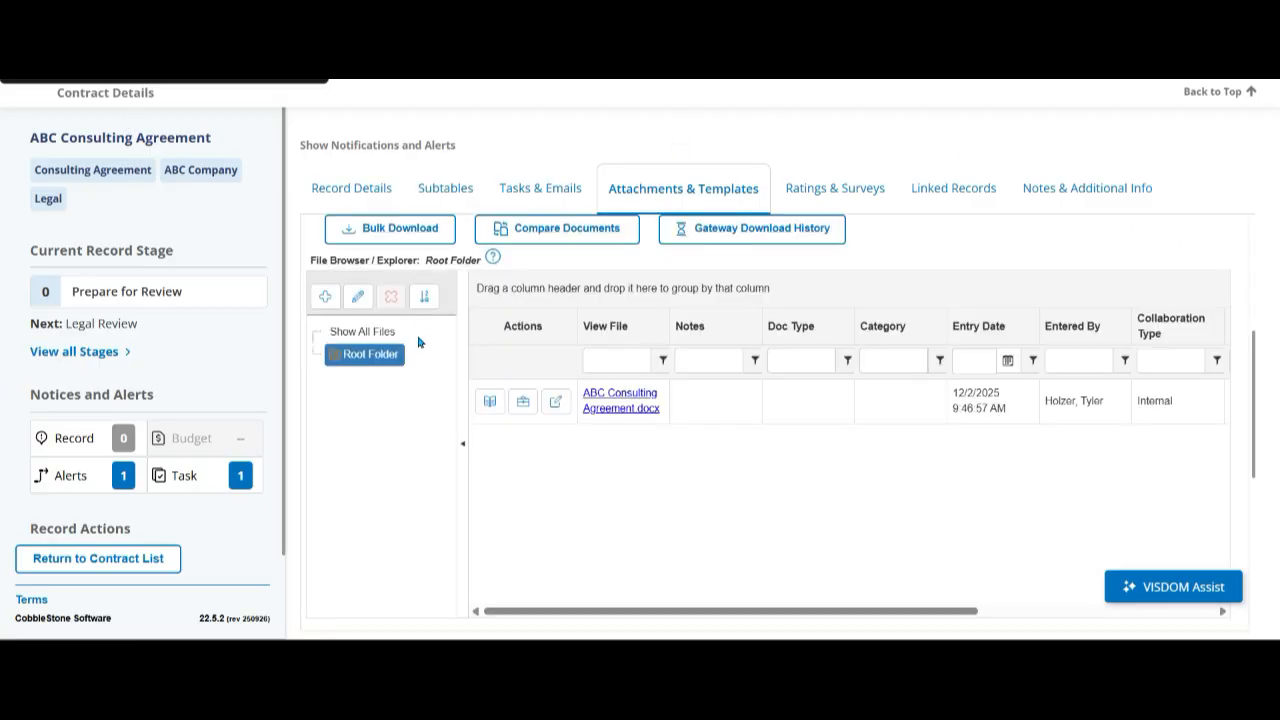
{"action": "scroll", "coordinate": [418, 359], "scroll_direction": "down", "scroll_amount": 2}
{"action": "scroll", "coordinate": [418, 359], "scroll_direction": "up", "scroll_amount": 1}
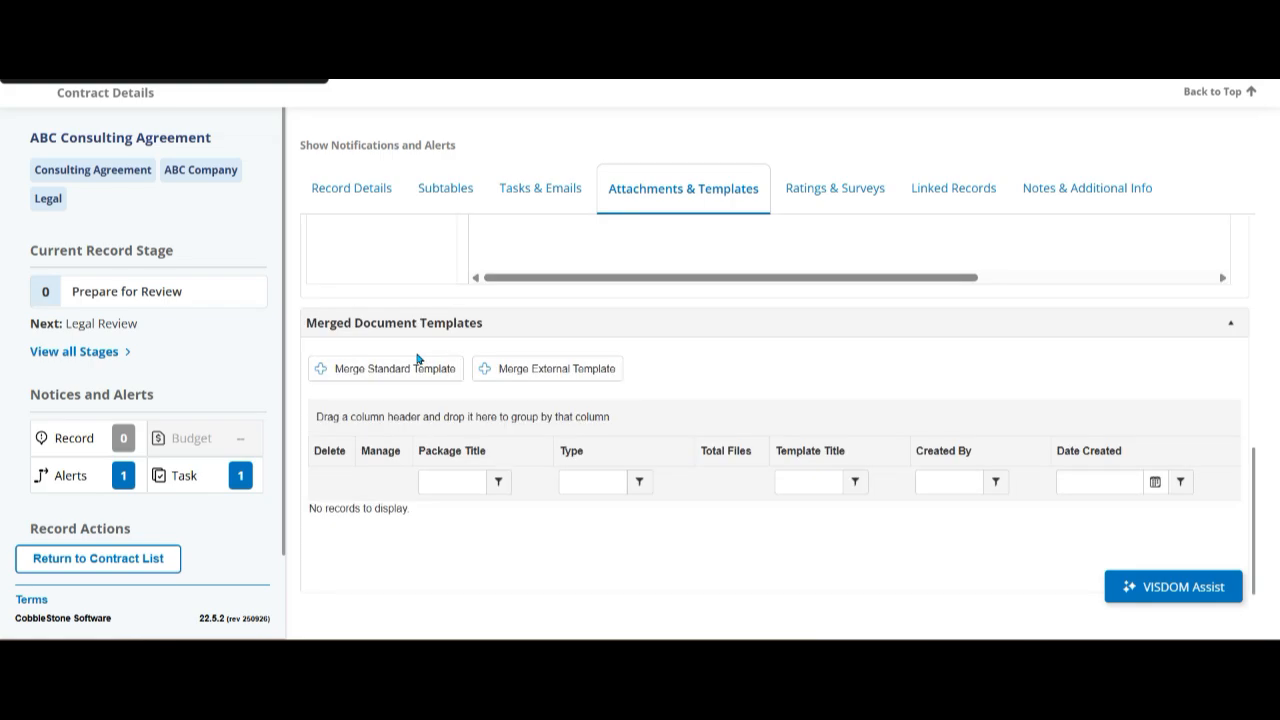
{"action": "left_click", "coordinate": [417, 372]}
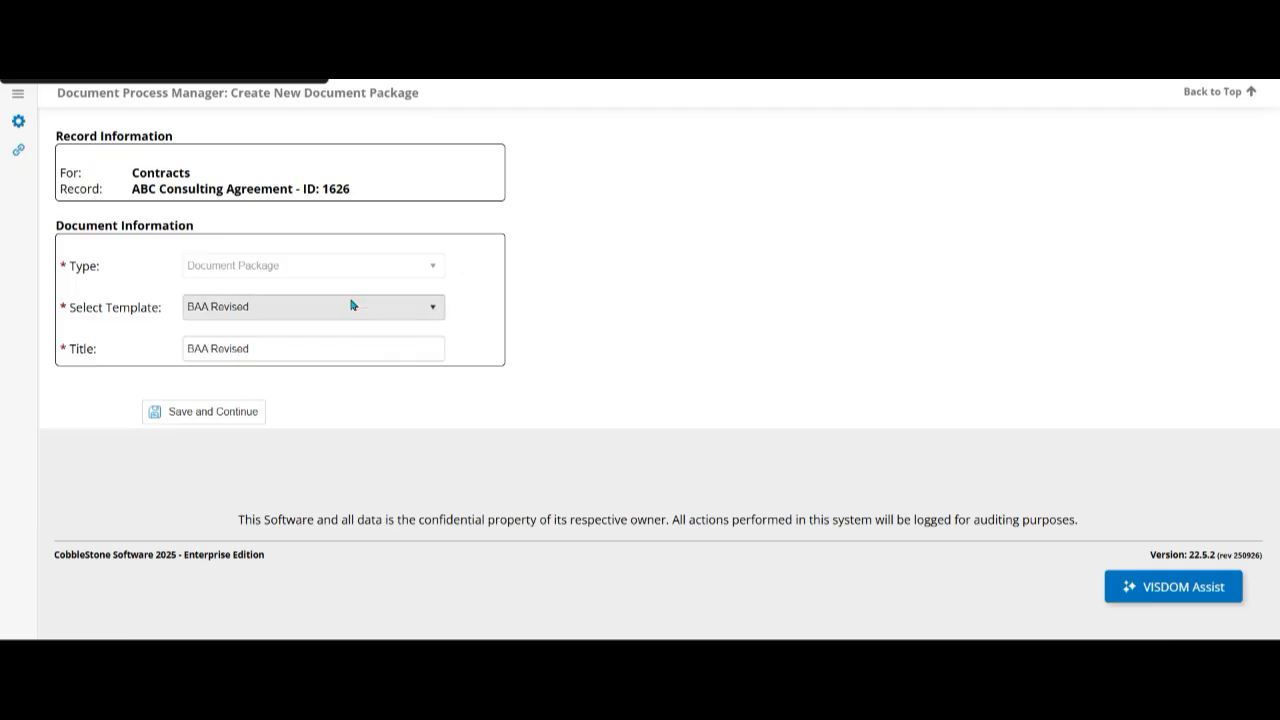
{"action": "left_click", "coordinate": [337, 310]}
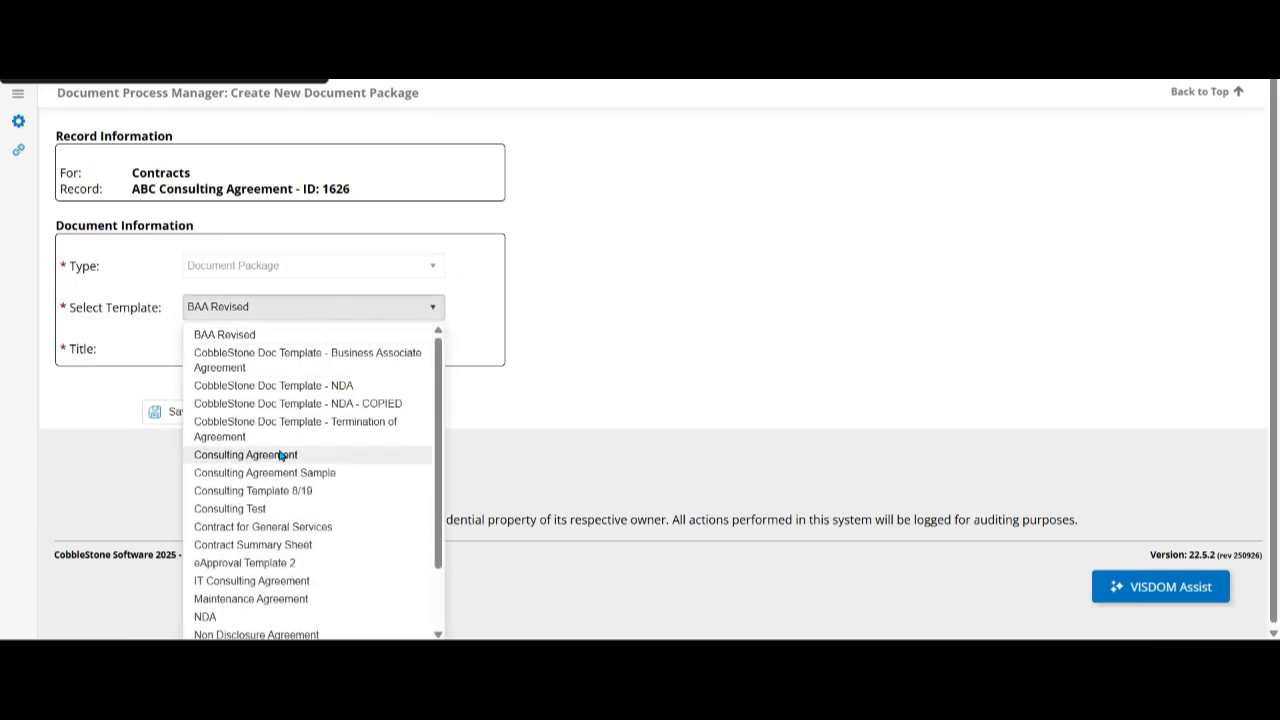
{"action": "left_click", "coordinate": [280, 455]}
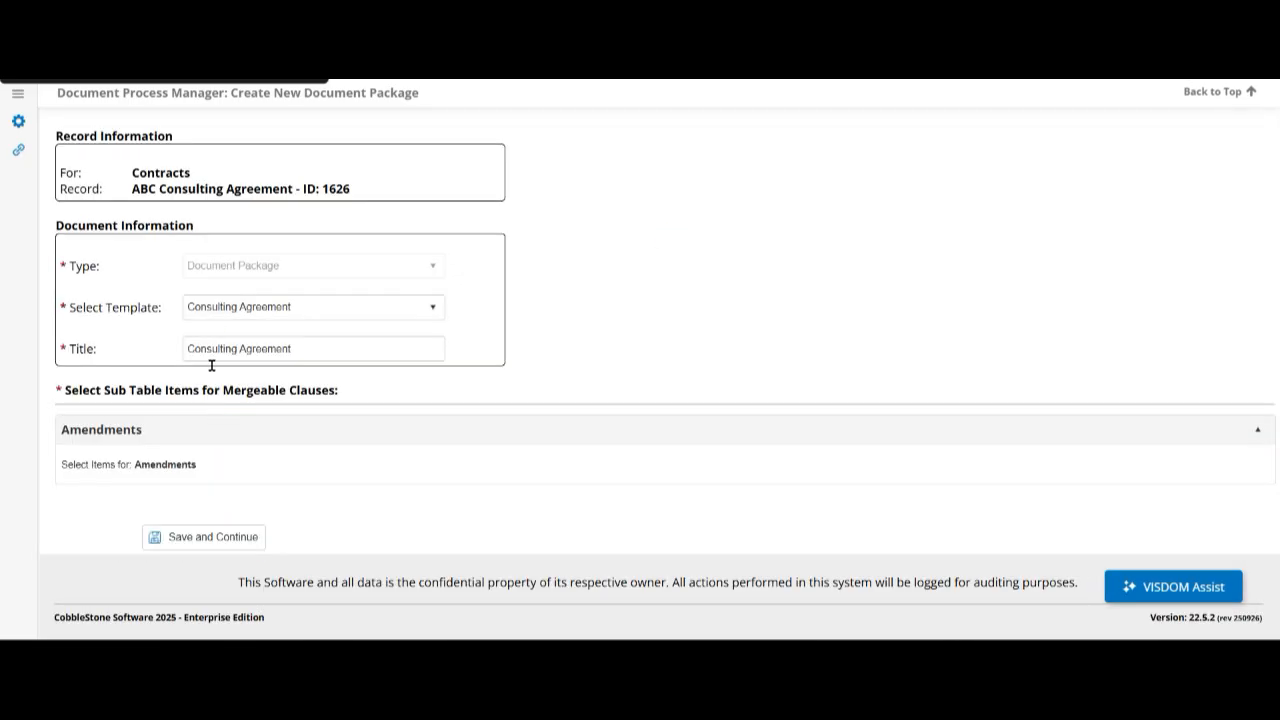
{"action": "left_click", "coordinate": [203, 537]}
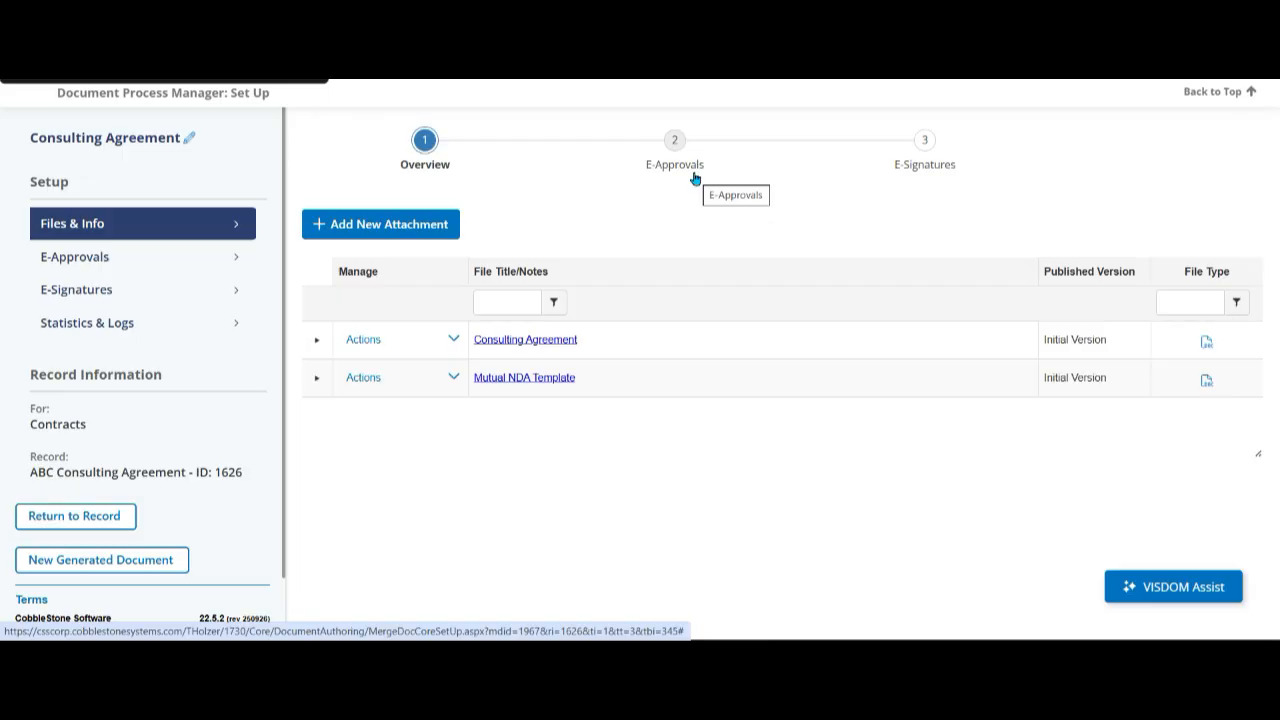
- Open the package's e-signature setup, collapse the Executive Signer and High Risk groups, and examine the External Signer participant
{"action": "left_click", "coordinate": [925, 152]}
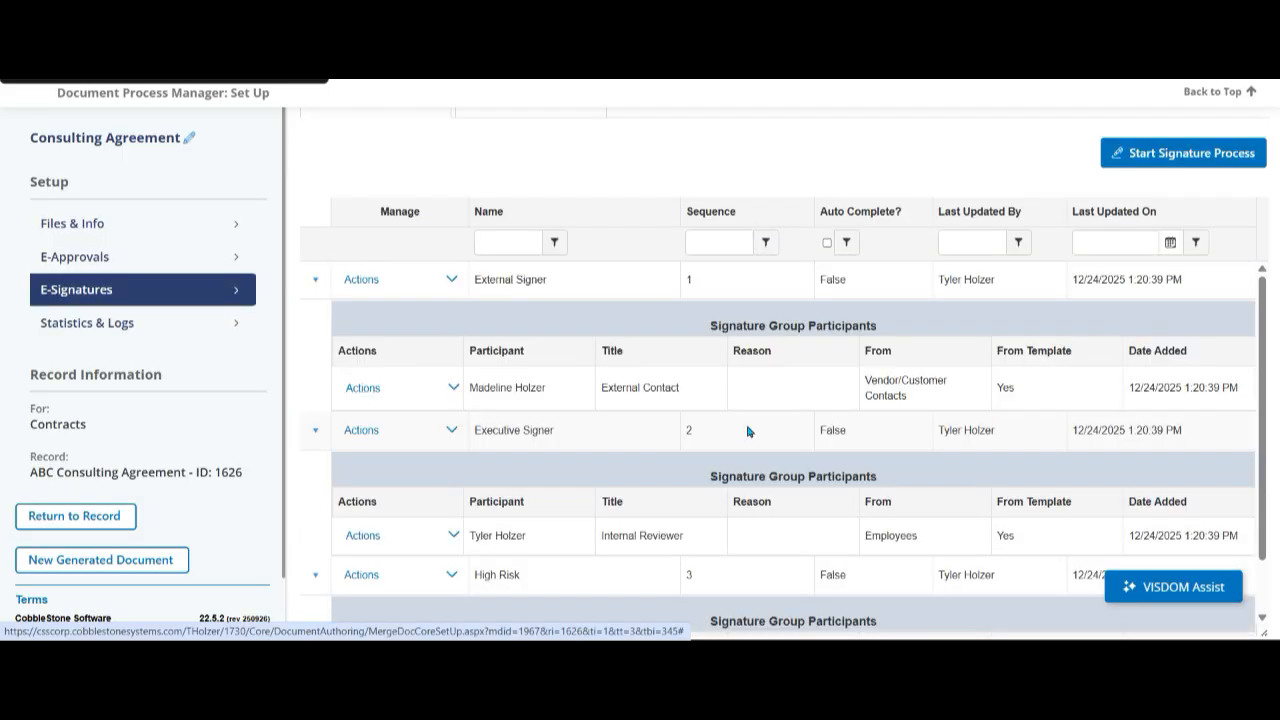
{"action": "left_click", "coordinate": [309, 432]}
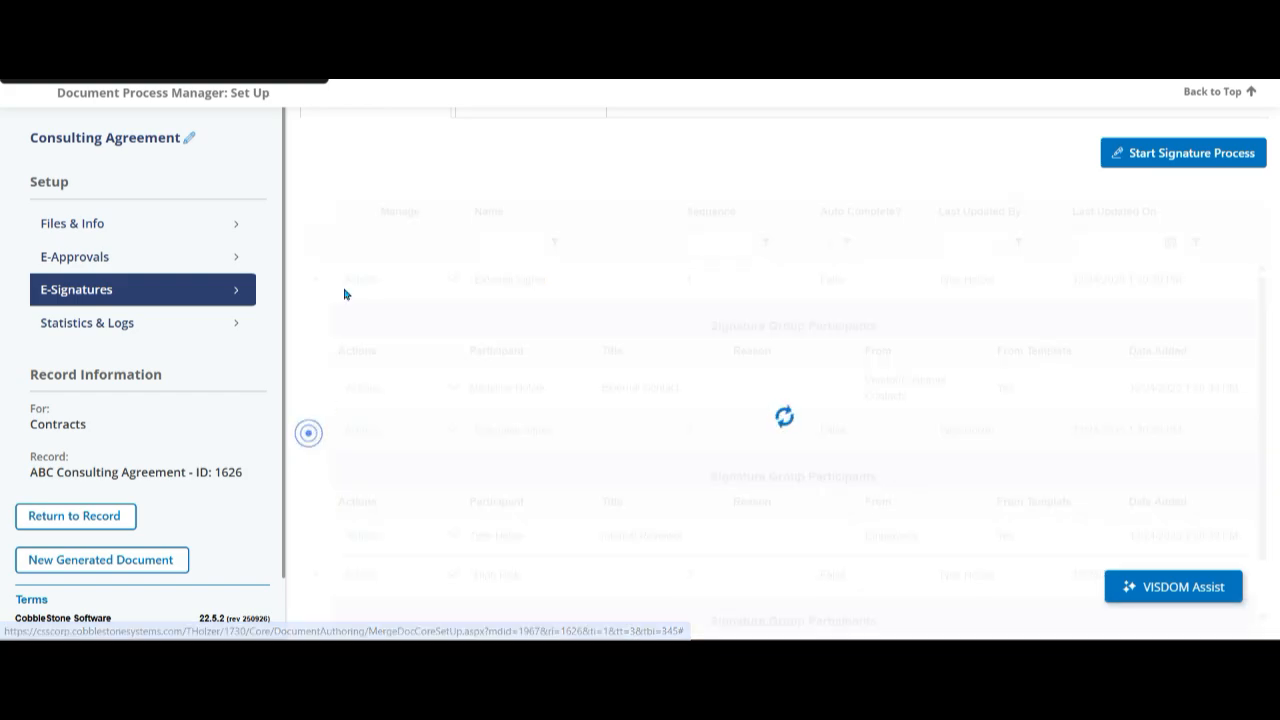
{"action": "left_click", "coordinate": [315, 590]}
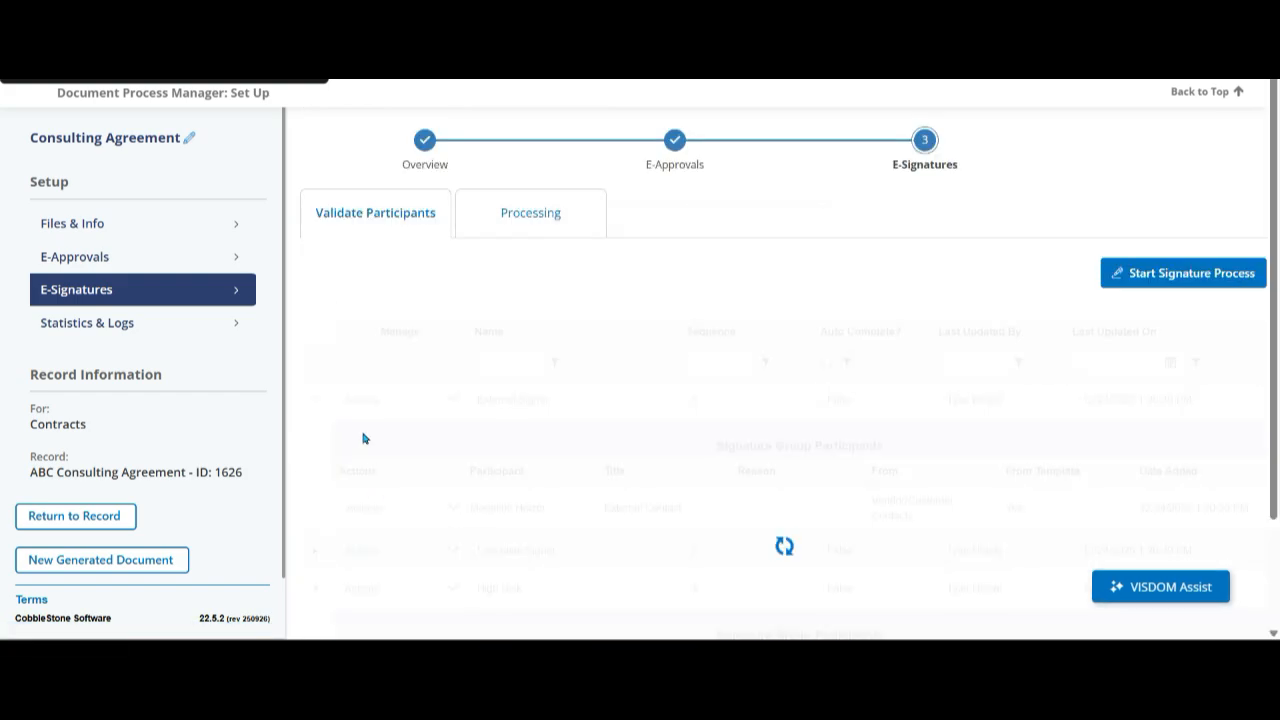
{"action": "left_click", "coordinate": [563, 412]}
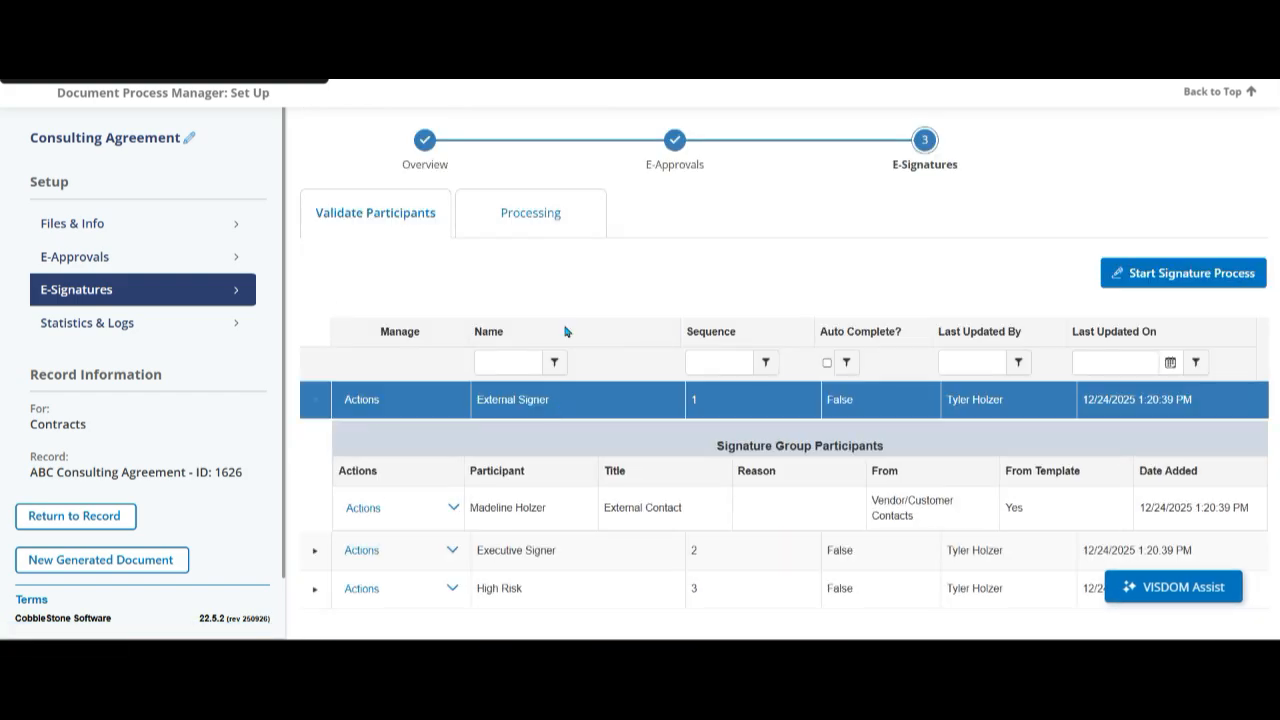
{"action": "scroll", "coordinate": [565, 331], "scroll_direction": "down", "scroll_amount": 1}
{"action": "left_click", "coordinate": [563, 487]}
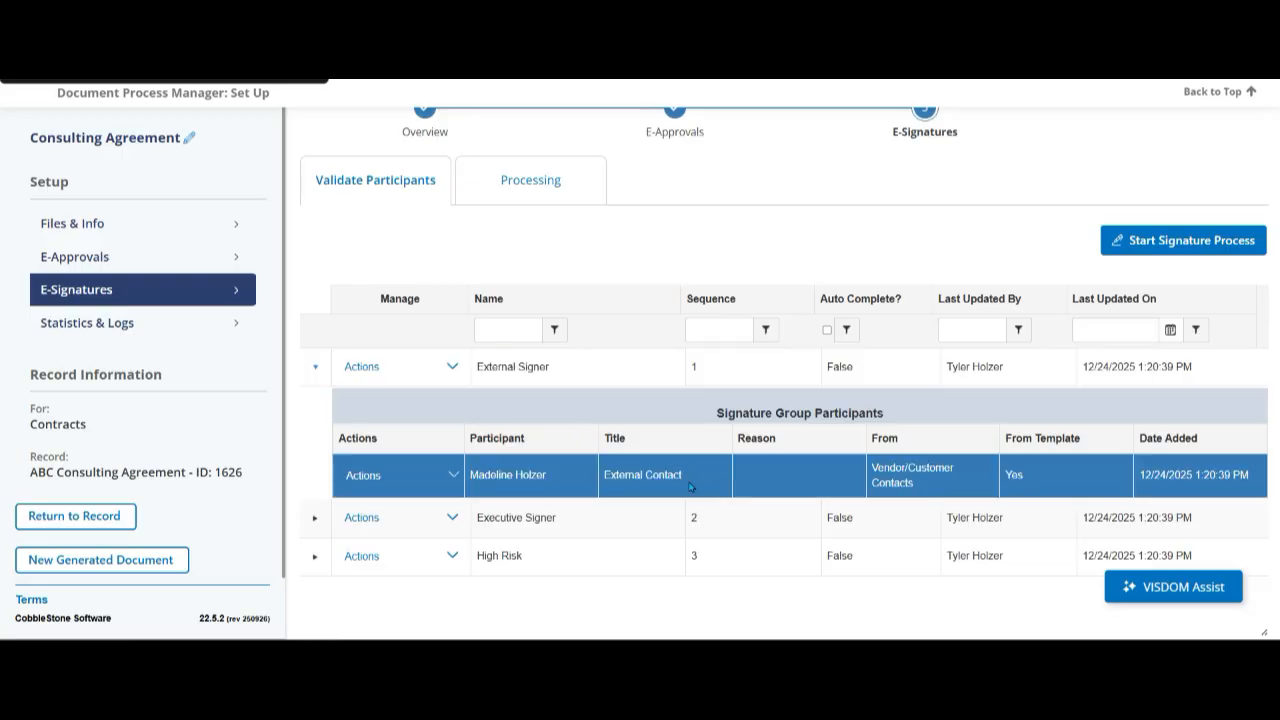
- Expand the Executive Signer and High Risk groups and review the participants assigned across all signature groups
{"action": "left_click", "coordinate": [323, 518]}
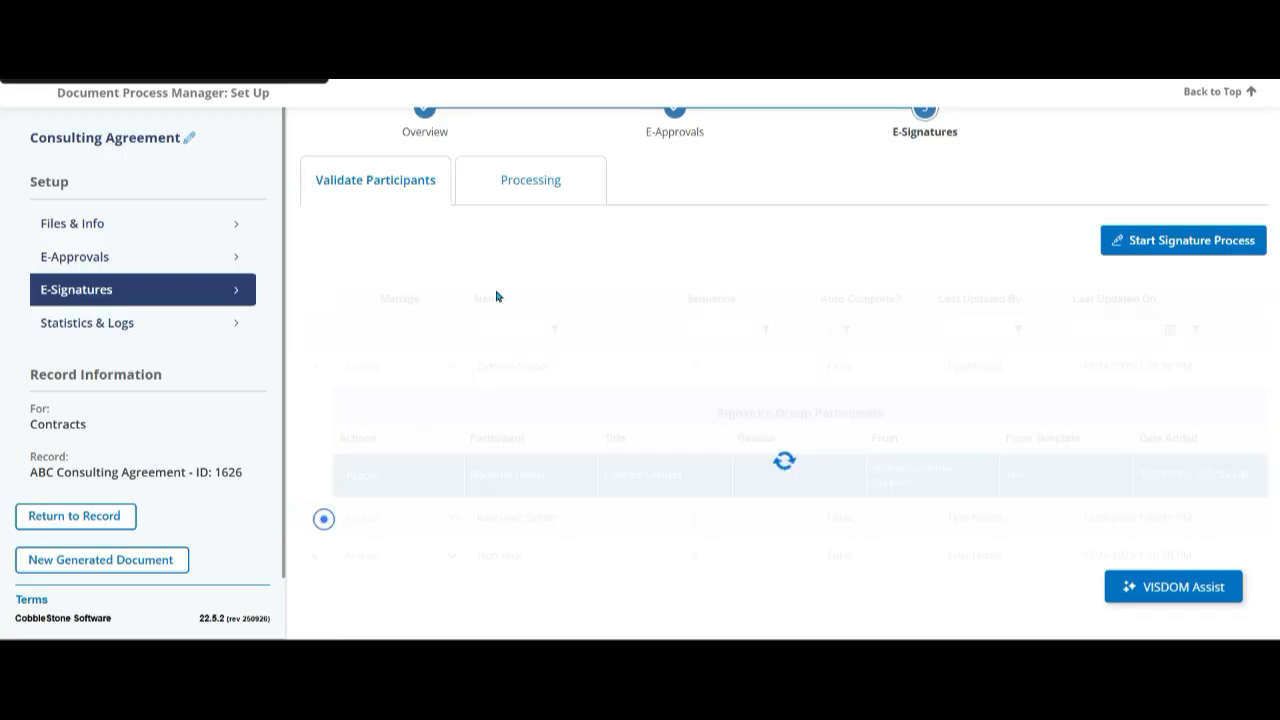
{"action": "scroll", "coordinate": [500, 297], "scroll_direction": "down", "scroll_amount": 3}
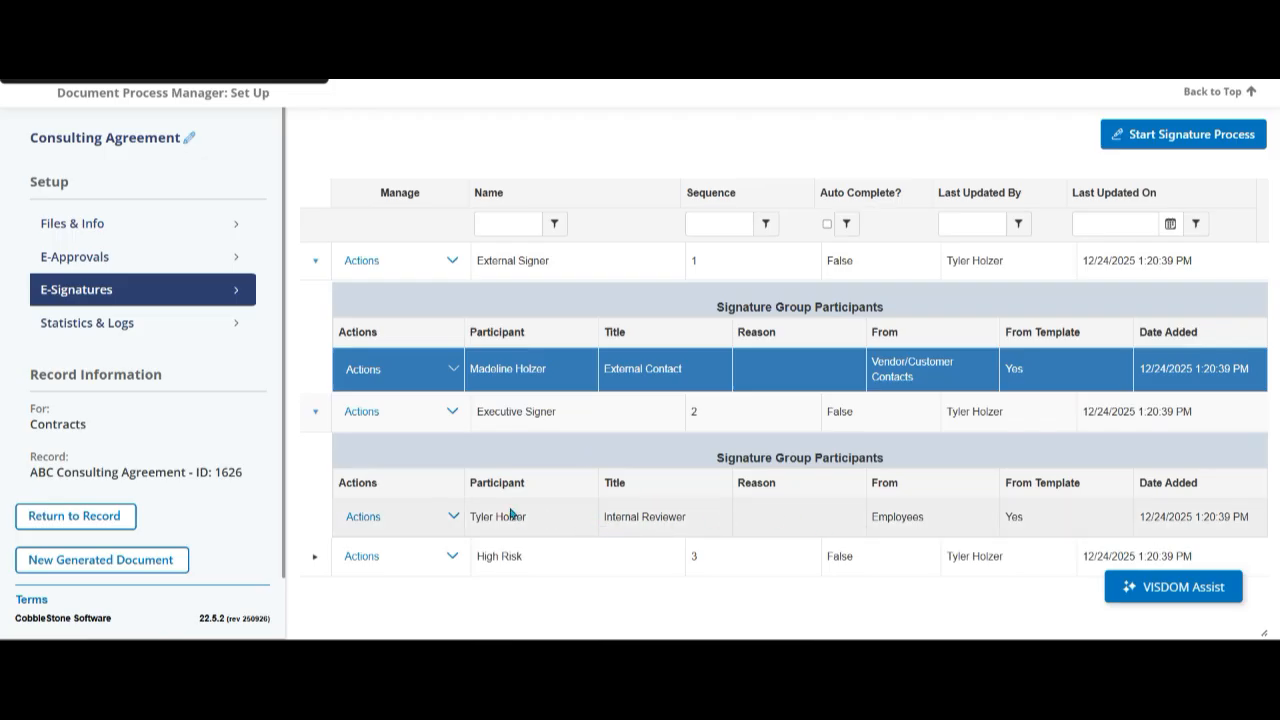
{"action": "left_click", "coordinate": [318, 560]}
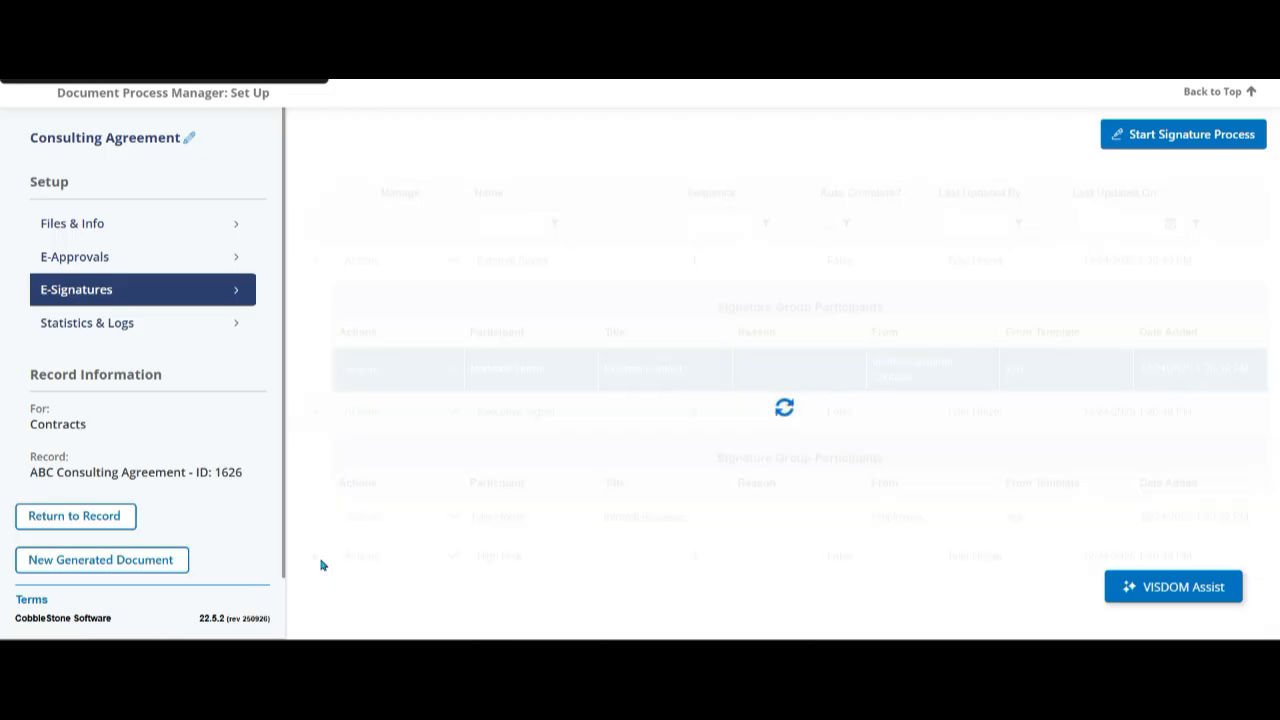
{"action": "scroll", "coordinate": [440, 440], "scroll_direction": "down", "scroll_amount": 3}
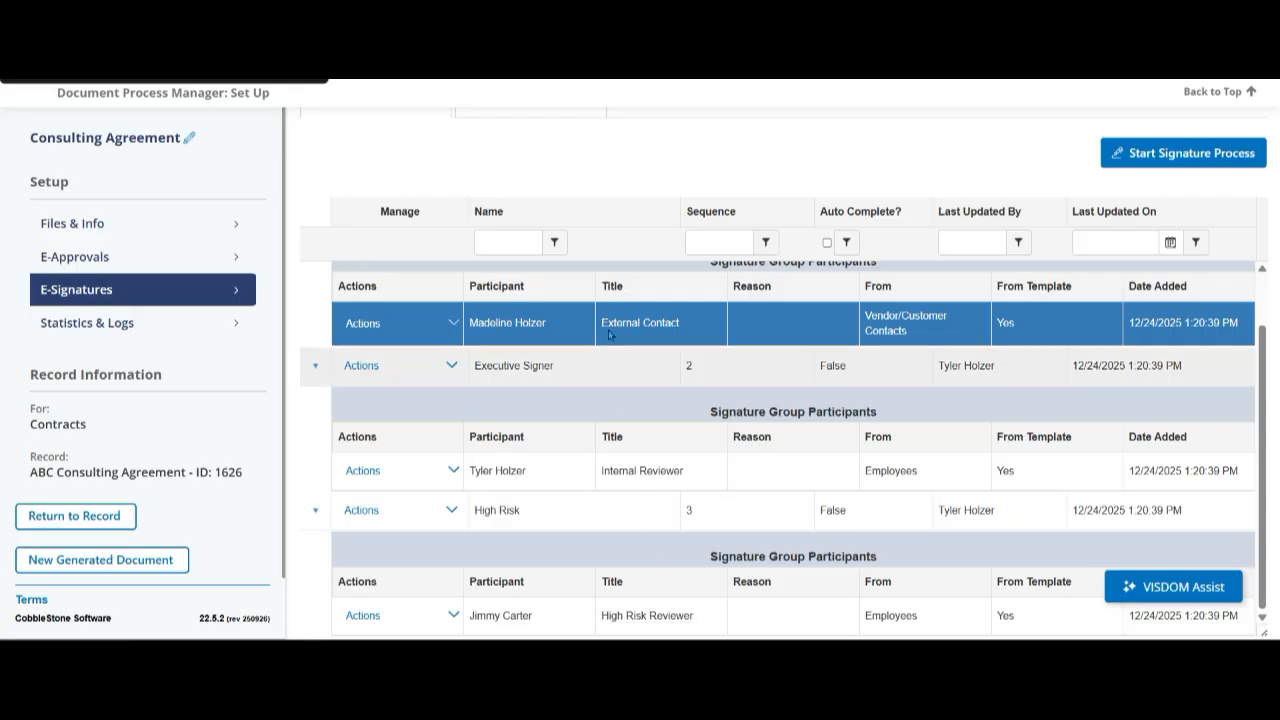
{"action": "scroll", "coordinate": [640, 488], "scroll_direction": "up", "scroll_amount": 1}
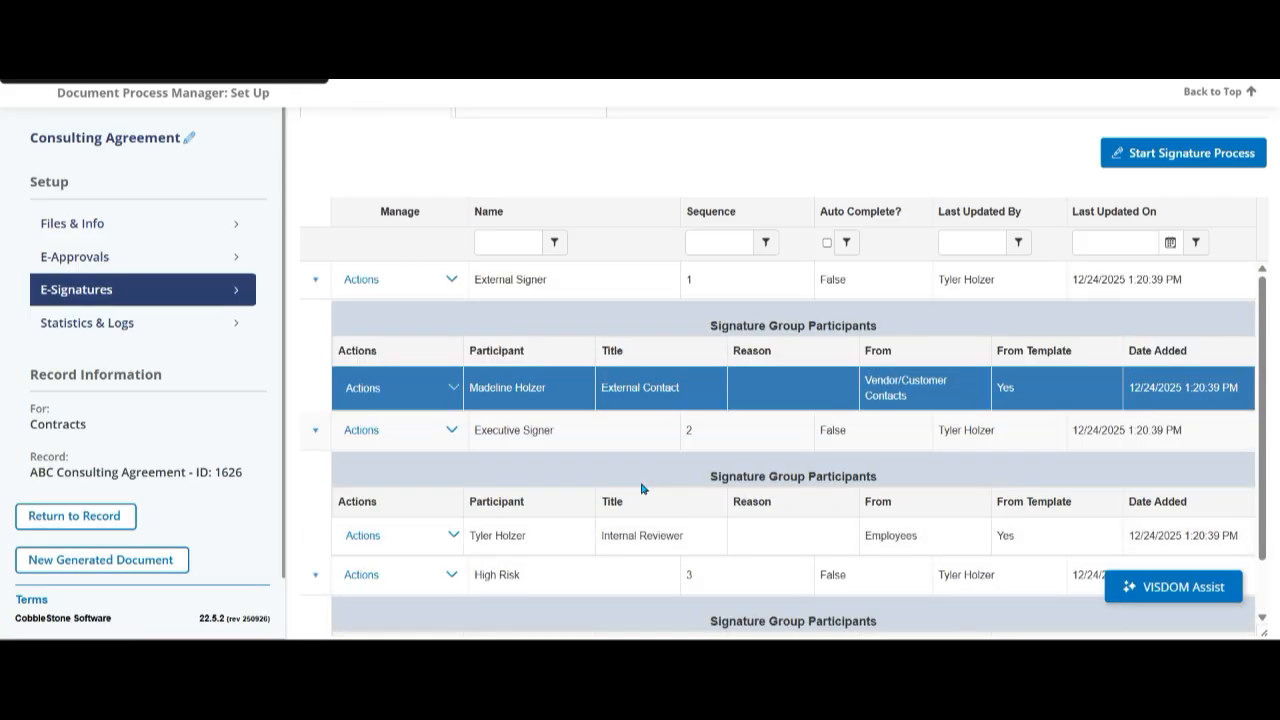
{"action": "scroll", "coordinate": [748, 538], "scroll_direction": "down", "scroll_amount": 1}
{"action": "scroll", "coordinate": [748, 538], "scroll_direction": "up", "scroll_amount": 1}
{"action": "scroll", "coordinate": [516, 394], "scroll_direction": "down", "scroll_amount": 1}
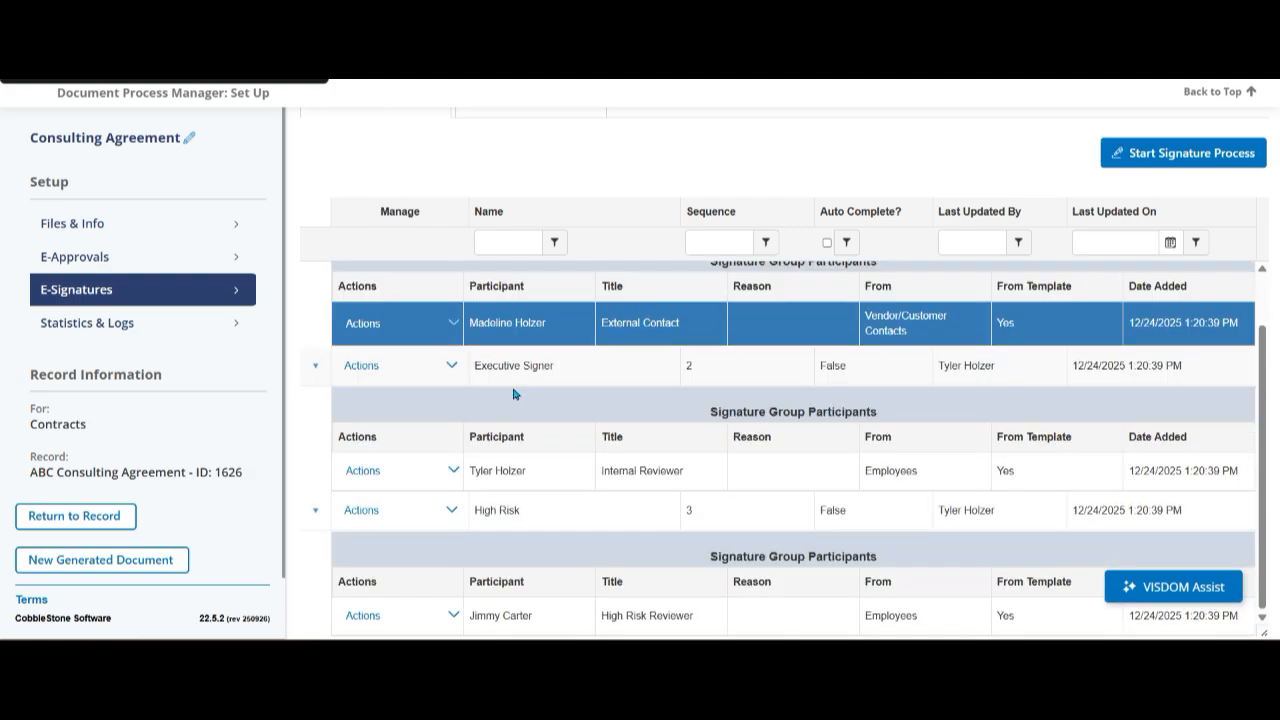
- Look through the employees available to replace the Executive Signer group's participant, and close the dialog without altering the assignment
{"action": "left_click", "coordinate": [453, 471]}
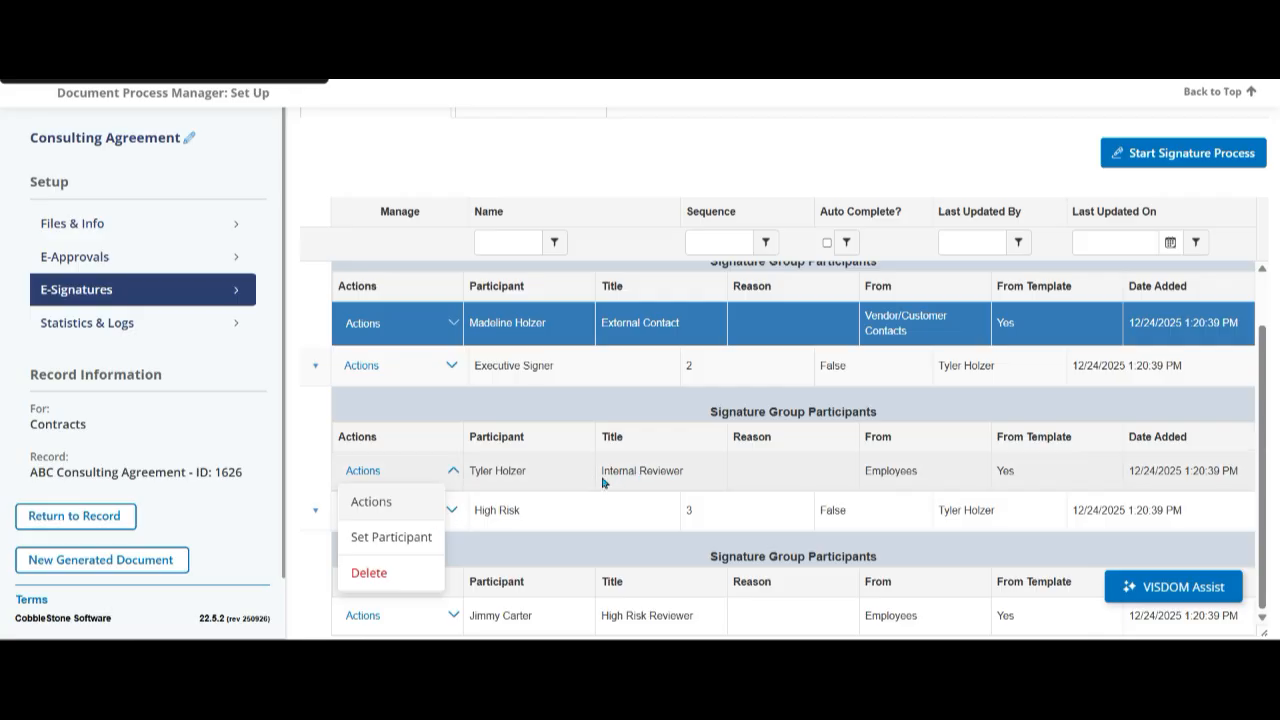
{"action": "left_click", "coordinate": [413, 540]}
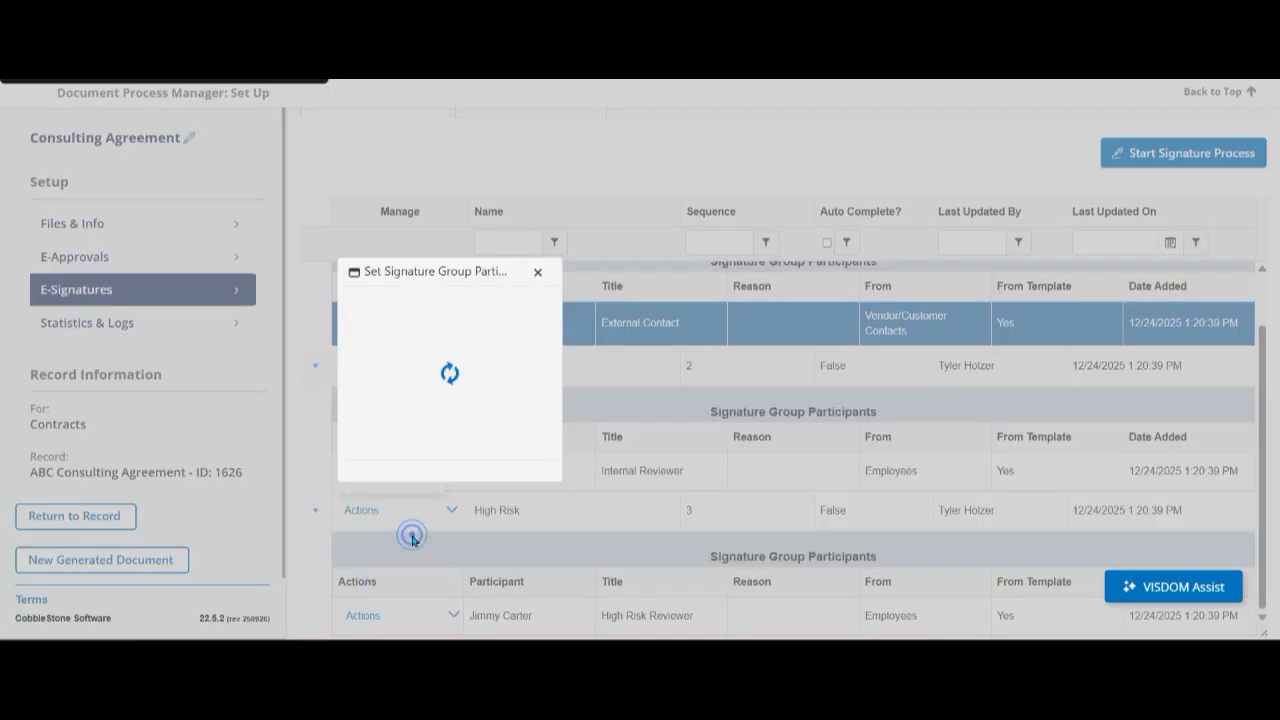
{"action": "left_click", "coordinate": [477, 390]}
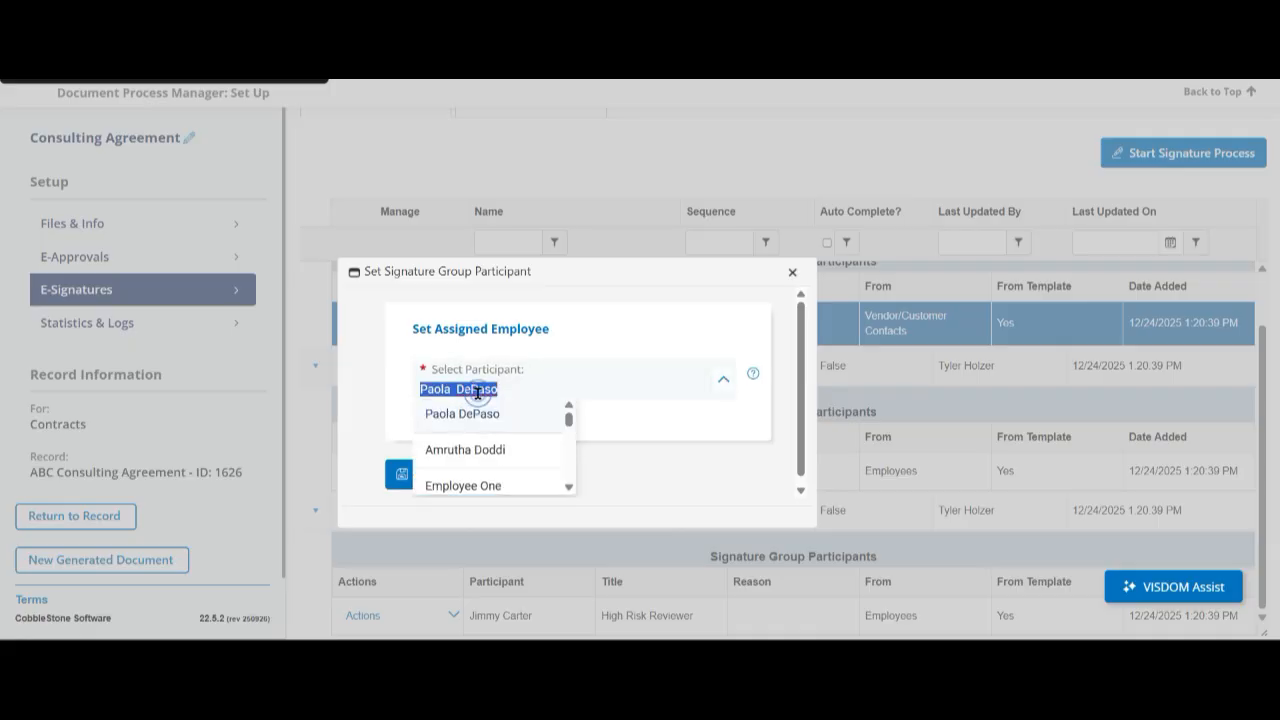
{"action": "scroll", "coordinate": [500, 475], "scroll_direction": "down", "scroll_amount": 5}
{"action": "scroll", "coordinate": [505, 462], "scroll_direction": "up", "scroll_amount": 5}
{"action": "scroll", "coordinate": [496, 459], "scroll_direction": "down", "scroll_amount": 4}
{"action": "scroll", "coordinate": [492, 458], "scroll_direction": "down", "scroll_amount": 10}
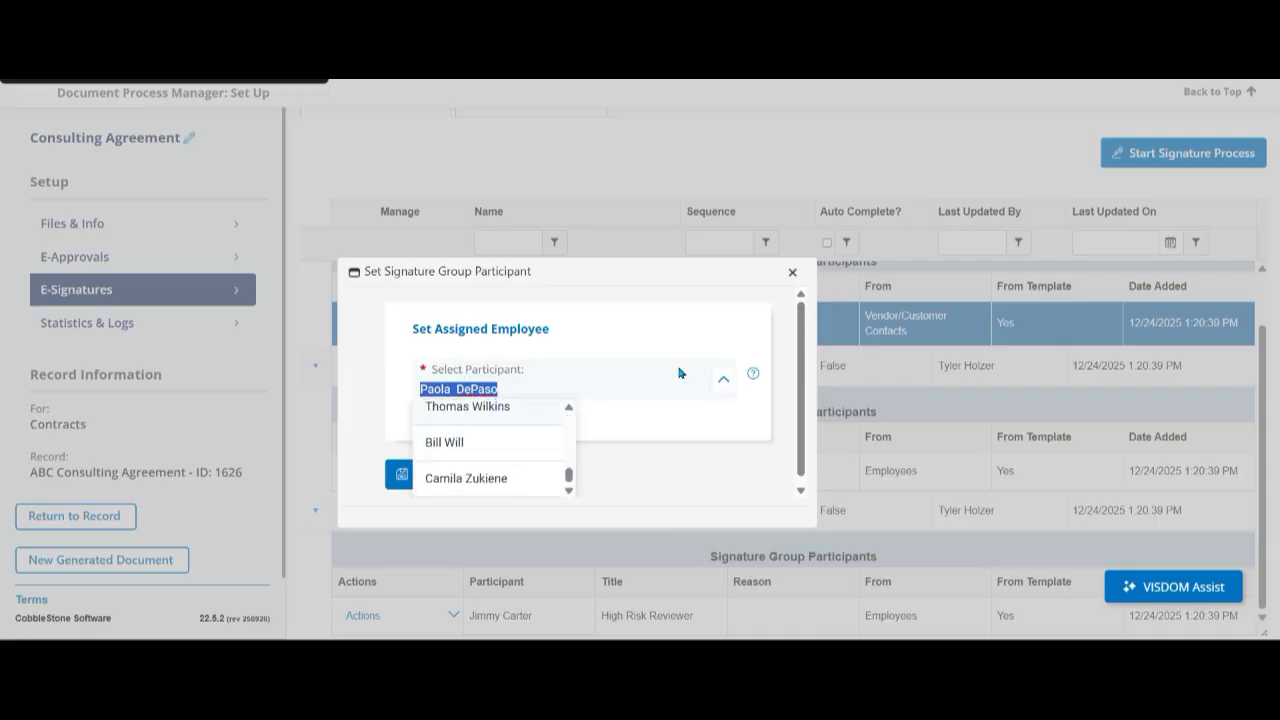
{"action": "left_click", "coordinate": [792, 273]}
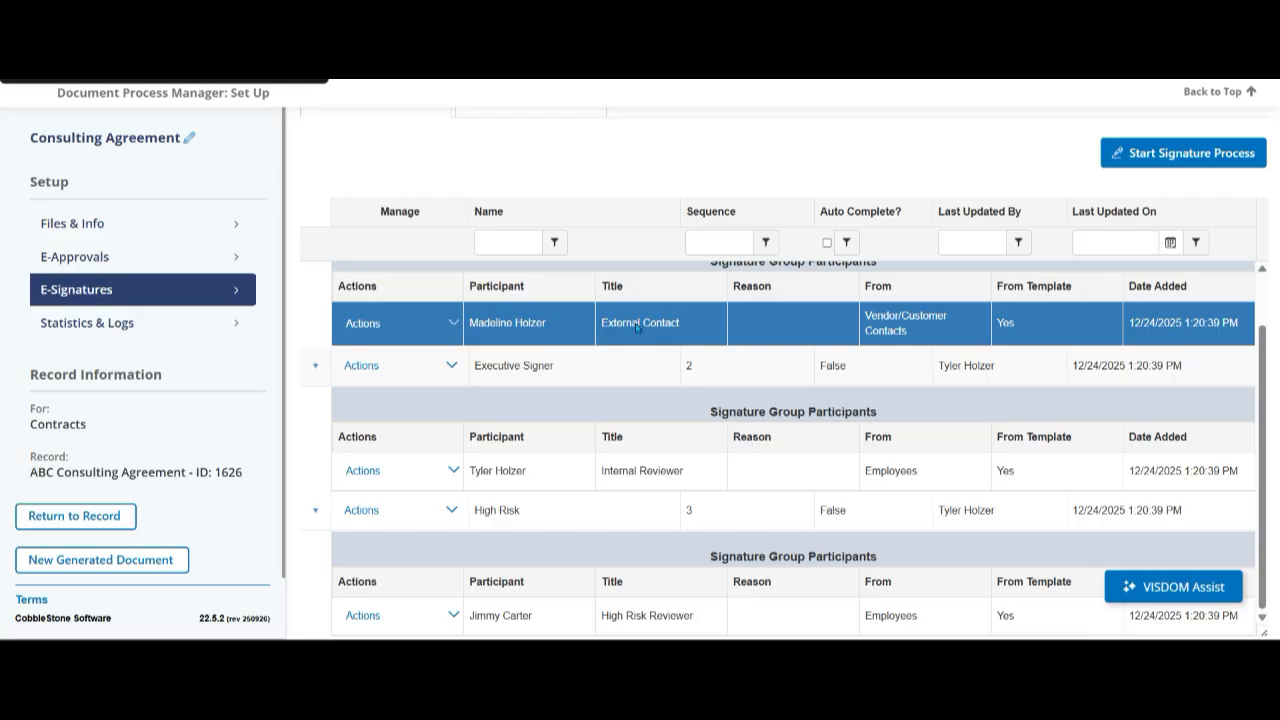
- View the customer contact selection for the External Signer group's participant and the actions available for that group
{"action": "left_click", "coordinate": [453, 323]}
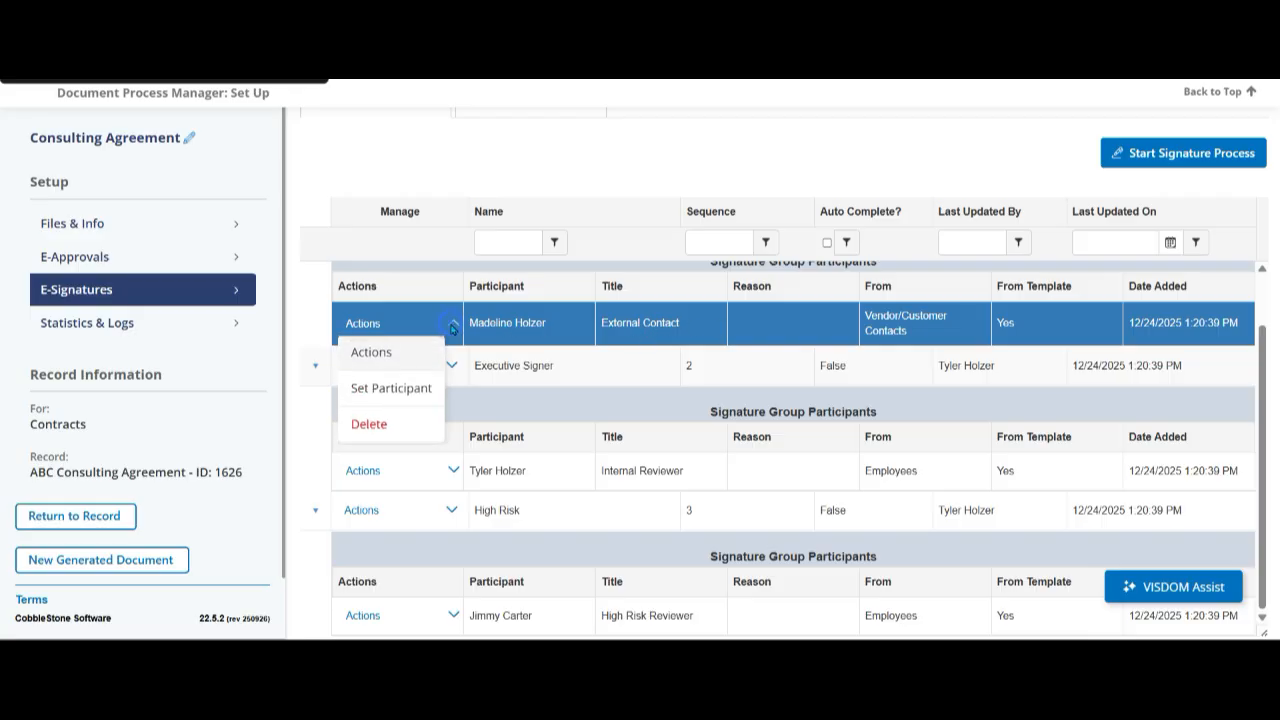
{"action": "left_click", "coordinate": [391, 389]}
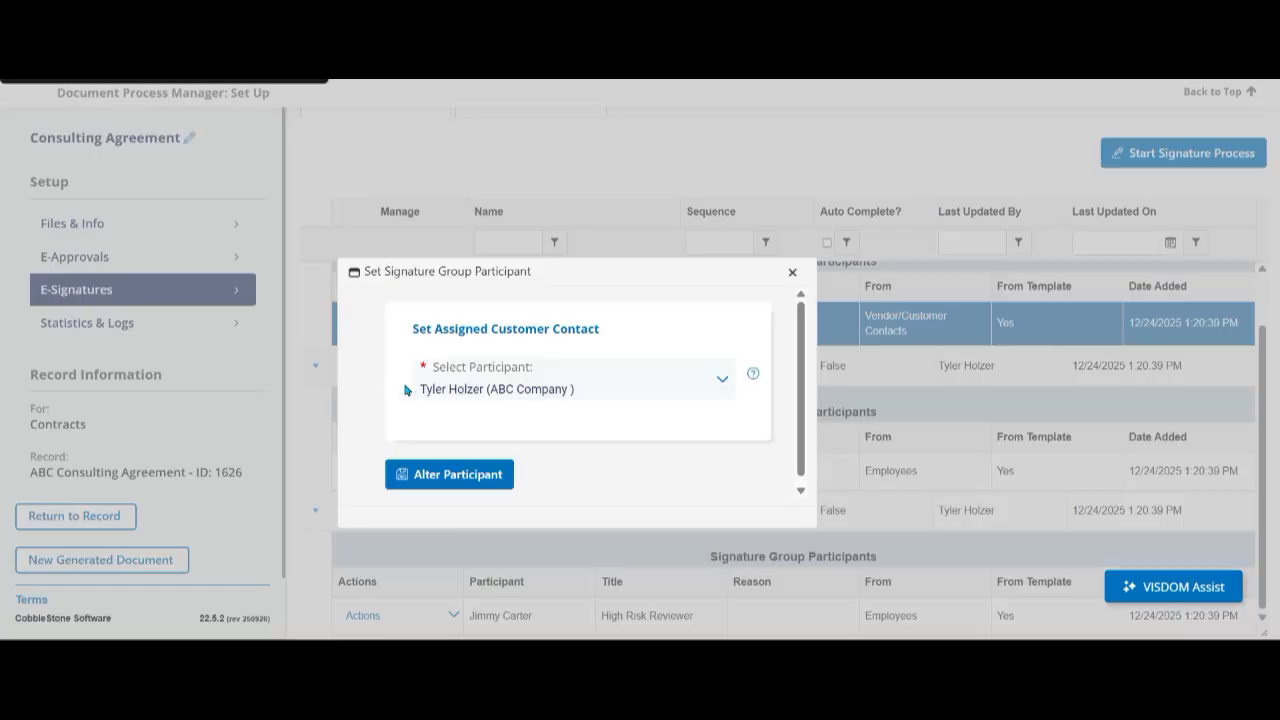
{"action": "left_click", "coordinate": [537, 410]}
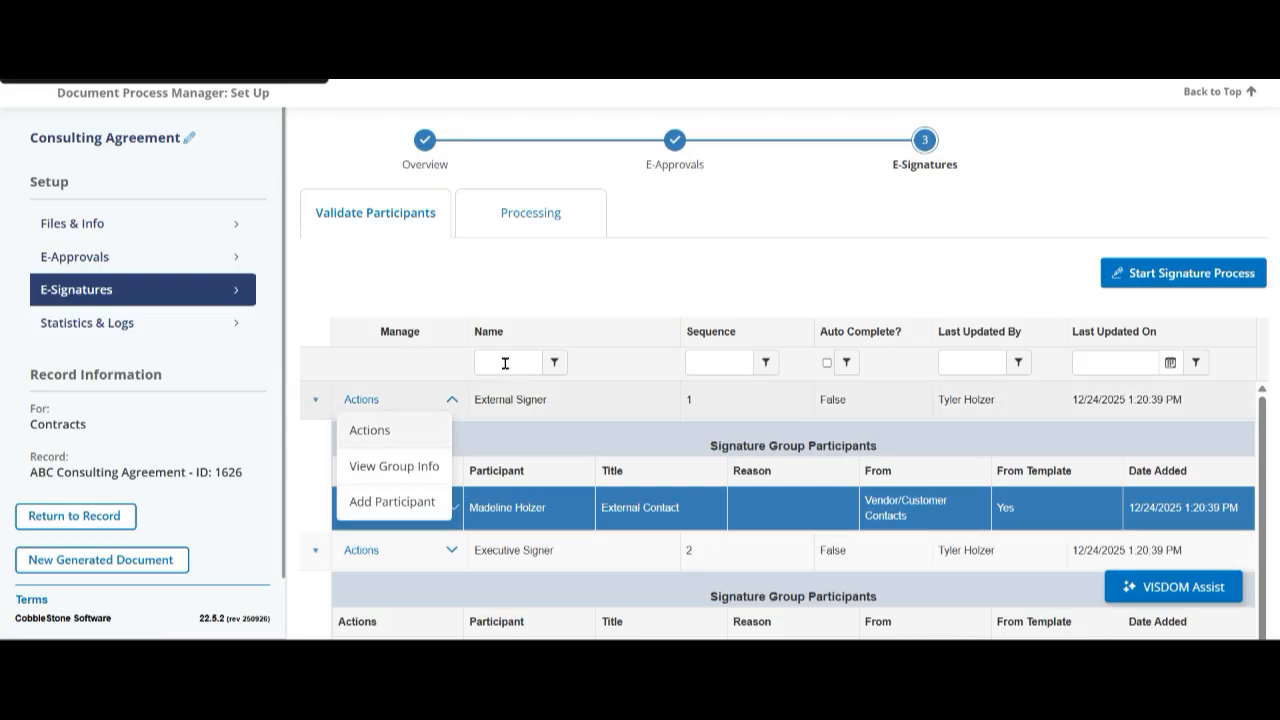
- View the actions available for the High Risk group's participant
{"action": "scroll", "coordinate": [589, 283], "scroll_direction": "down", "scroll_amount": 2}
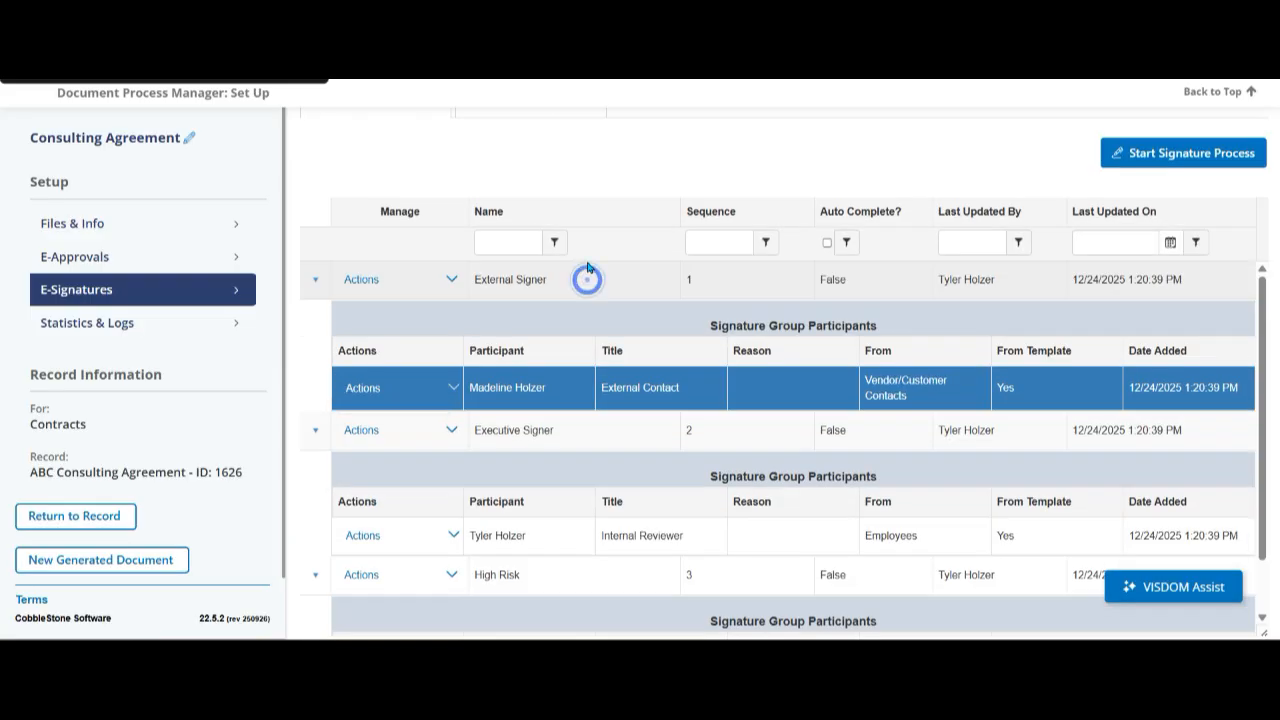
{"action": "scroll", "coordinate": [621, 478], "scroll_direction": "down", "scroll_amount": 1}
{"action": "left_click", "coordinate": [452, 615]}
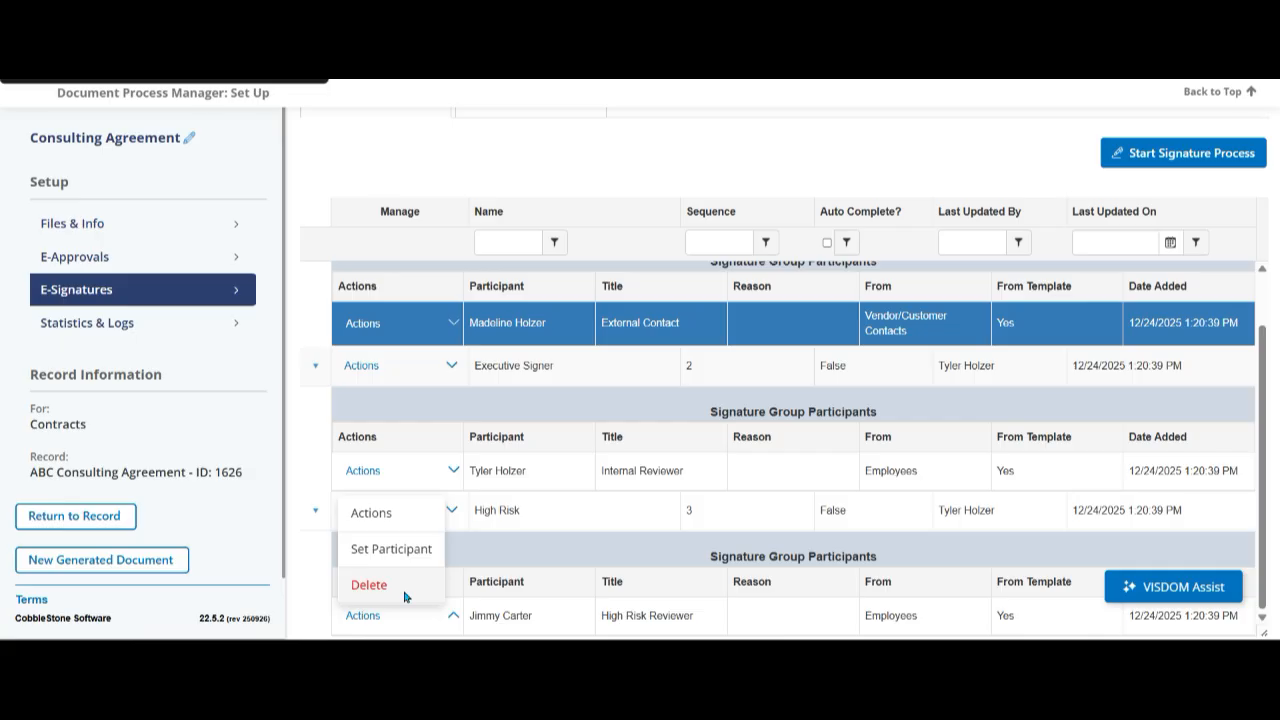
{"action": "left_click", "coordinate": [405, 597]}
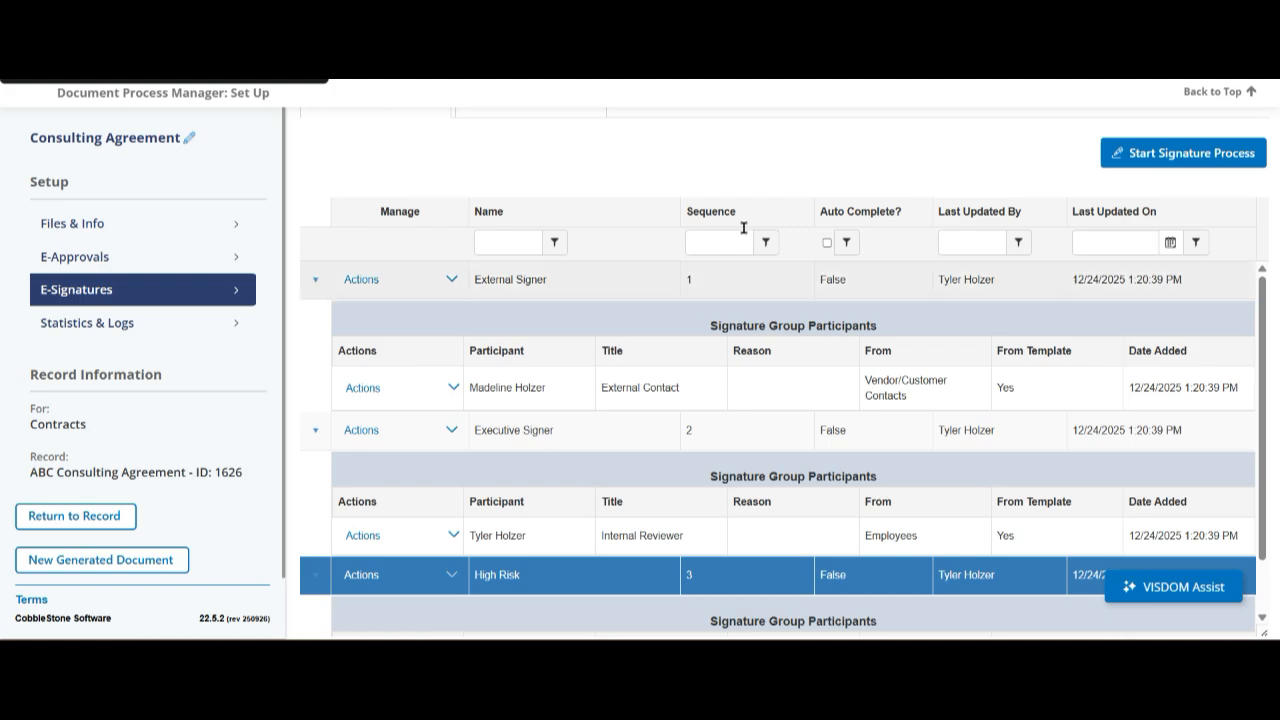
- Start a new signature process and check its title, description and signature type options, keeping Electronic Signatures
{"action": "left_click", "coordinate": [1145, 166]}
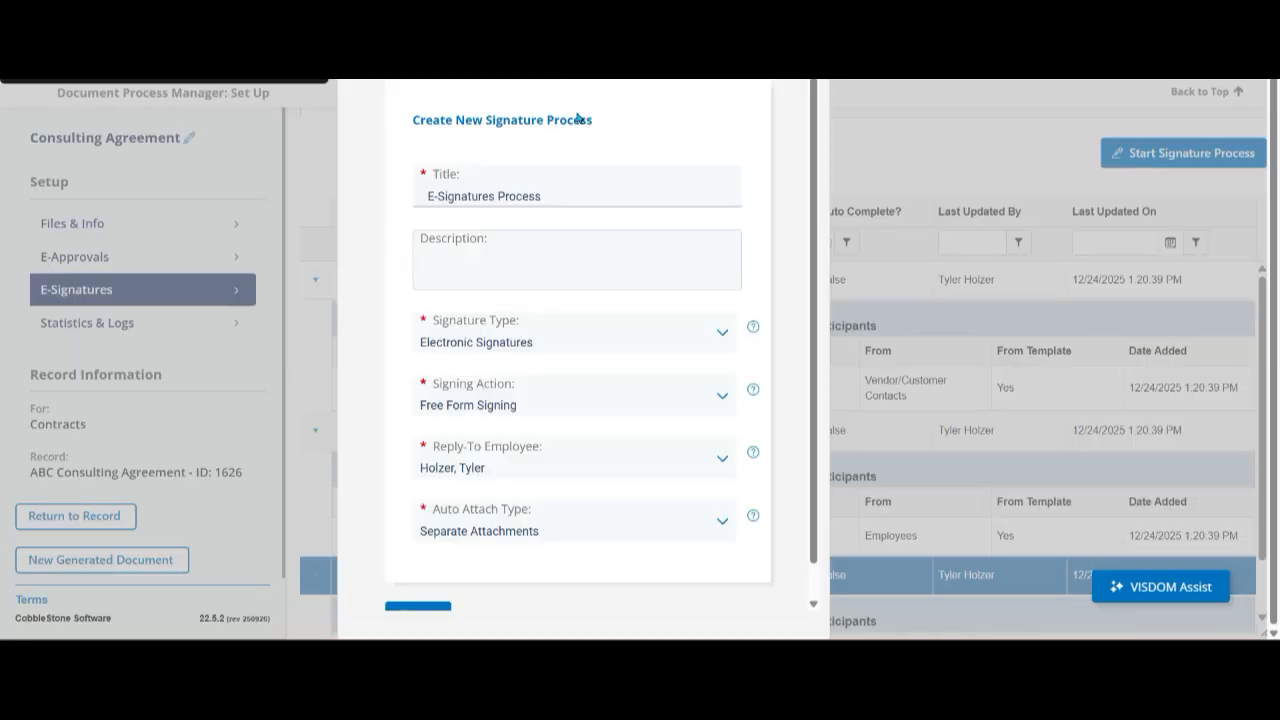
{"action": "triple_click", "coordinate": [576, 199]}
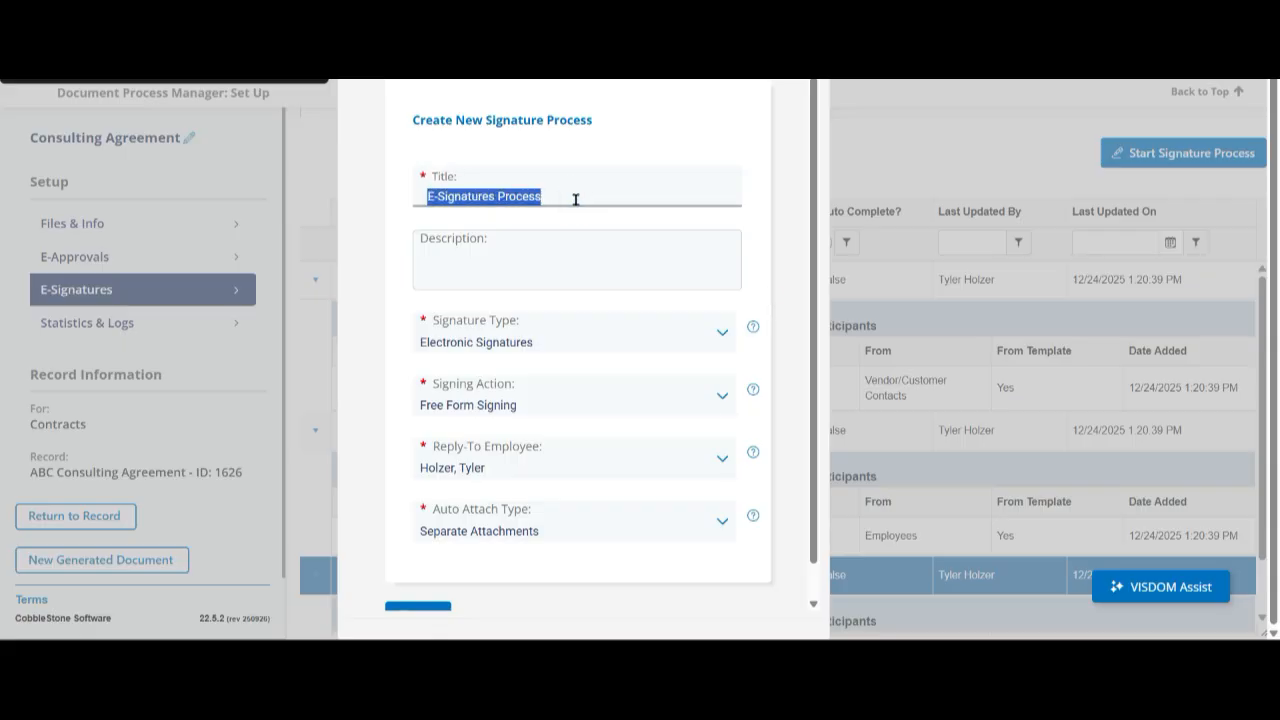
{"action": "left_click", "coordinate": [623, 266]}
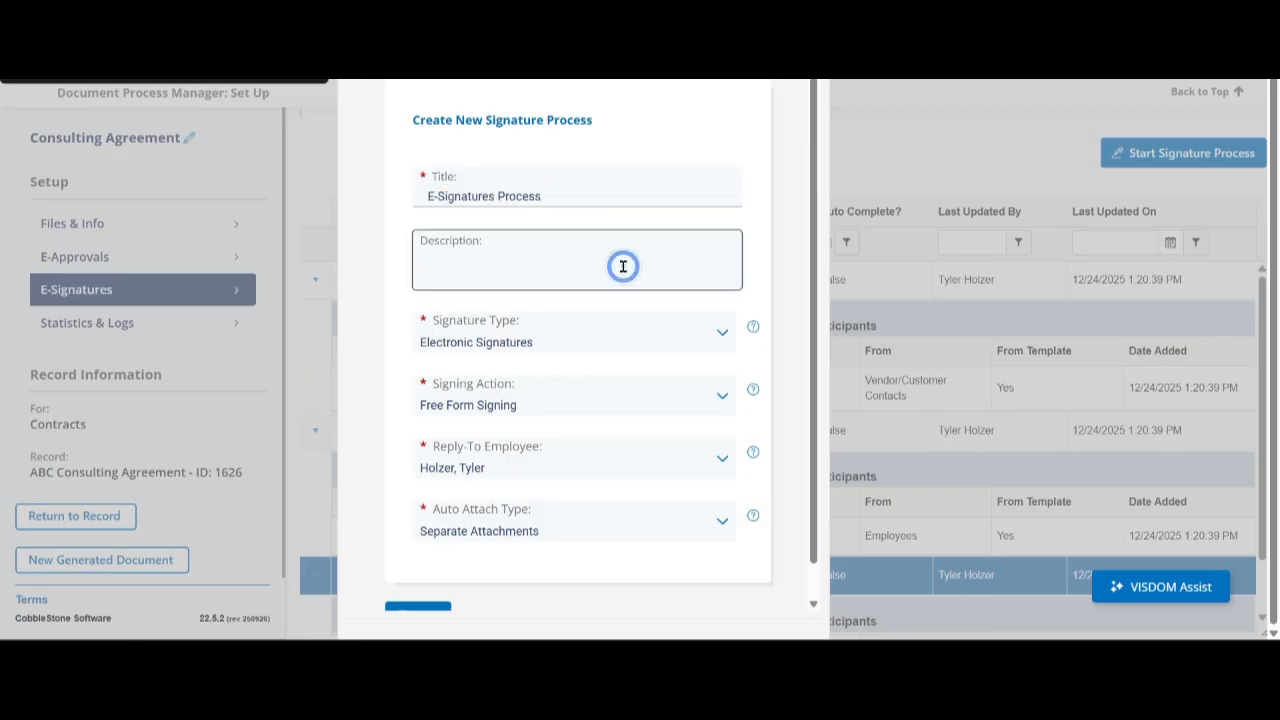
{"action": "left_click", "coordinate": [531, 342]}
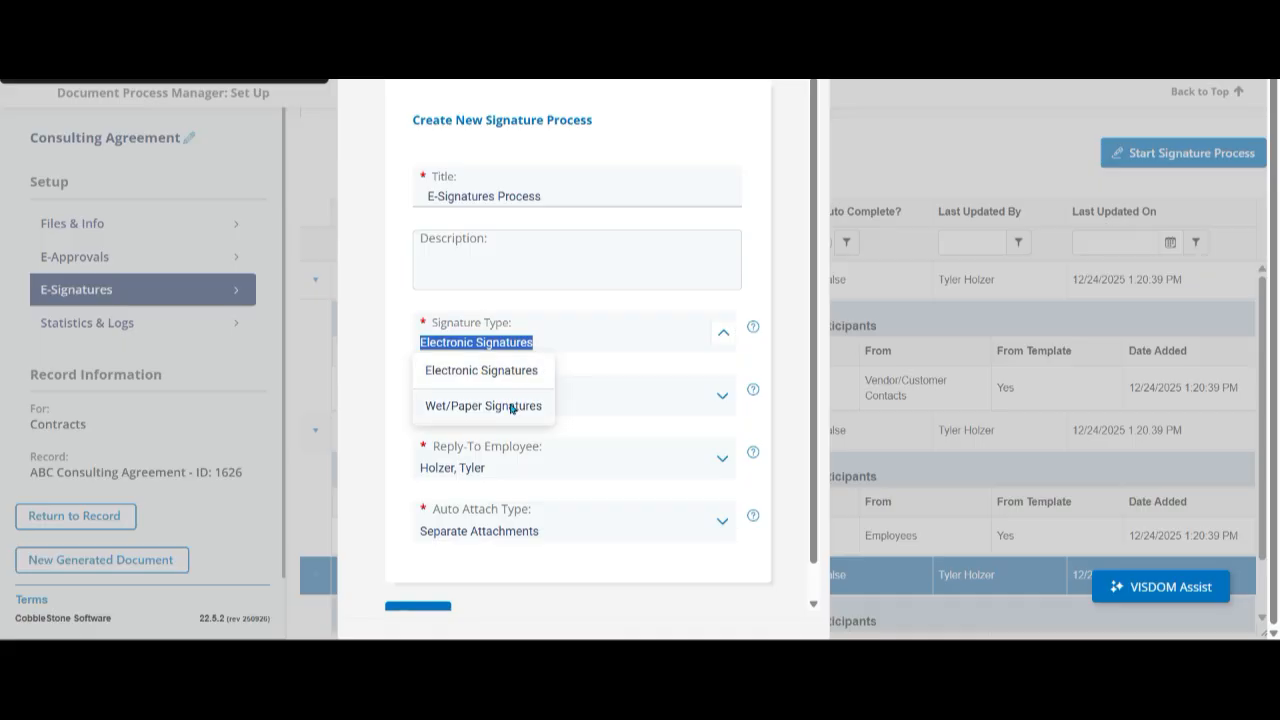
{"action": "left_click", "coordinate": [345, 385]}
- Set the signing action to Placeholder Signatures and view the available reply-to employees, keeping the preselected one
{"action": "left_click", "coordinate": [463, 398]}
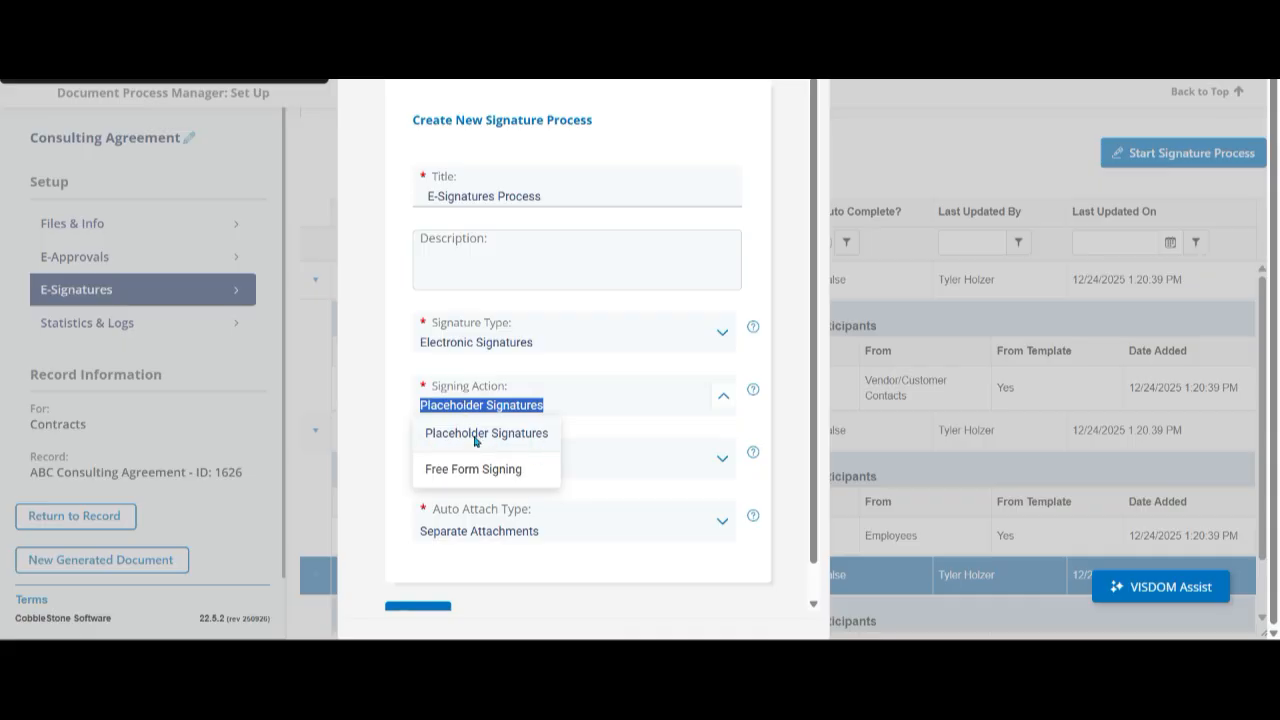
{"action": "left_click", "coordinate": [474, 434]}
{"action": "left_click", "coordinate": [468, 475]}
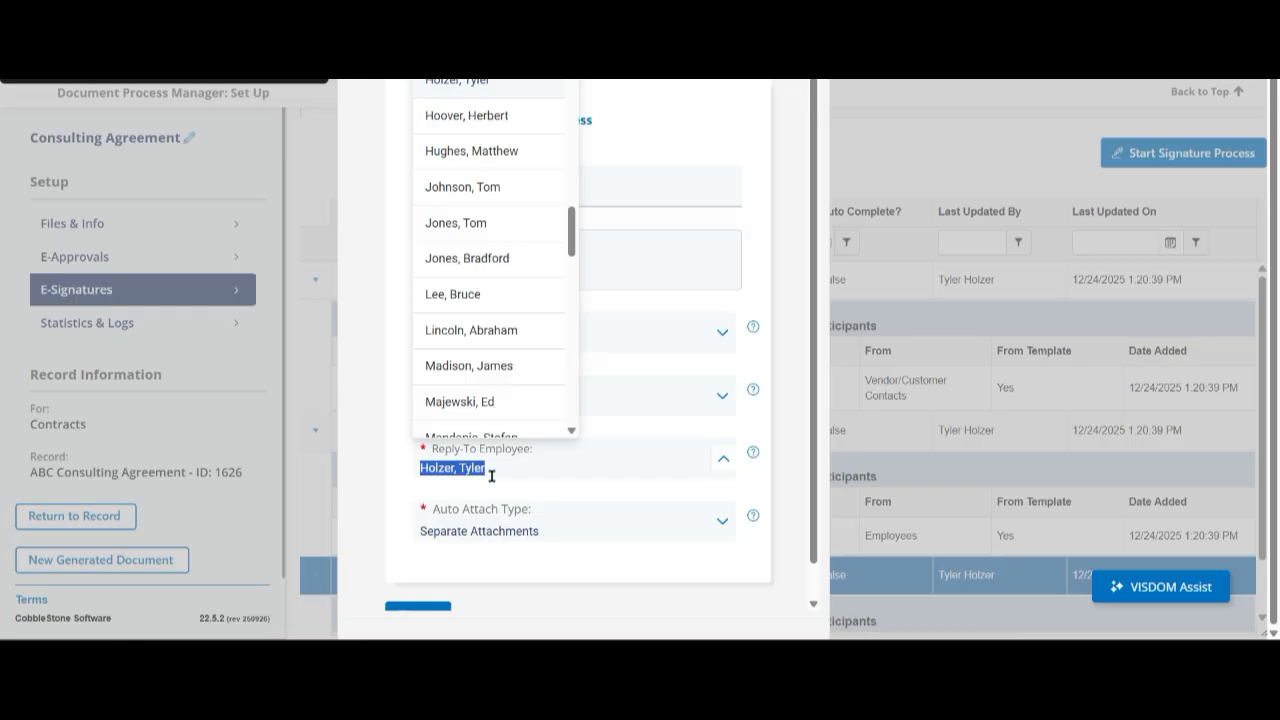
{"action": "left_click", "coordinate": [340, 478]}
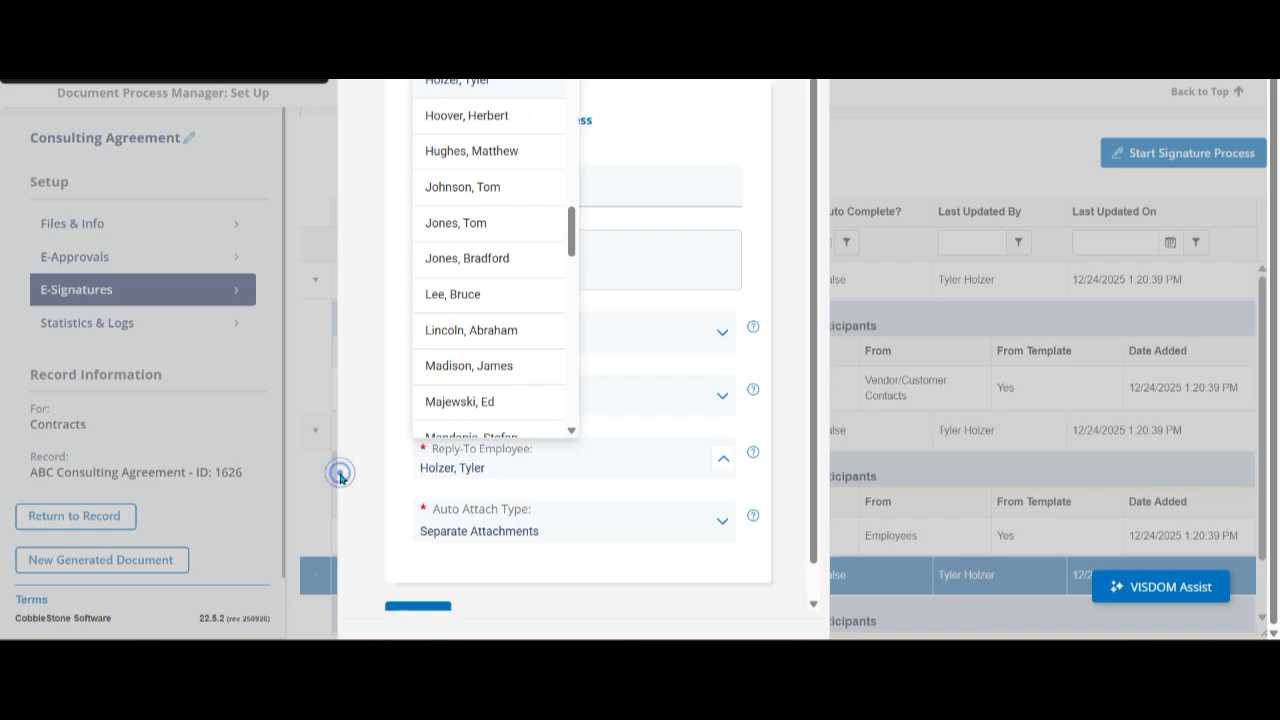
- Check the auto attach type options, keep Separate Attachments, and save the new E-Signatures Process
{"action": "left_click", "coordinate": [445, 530]}
{"action": "left_click", "coordinate": [352, 492]}
{"action": "left_click", "coordinate": [470, 532]}
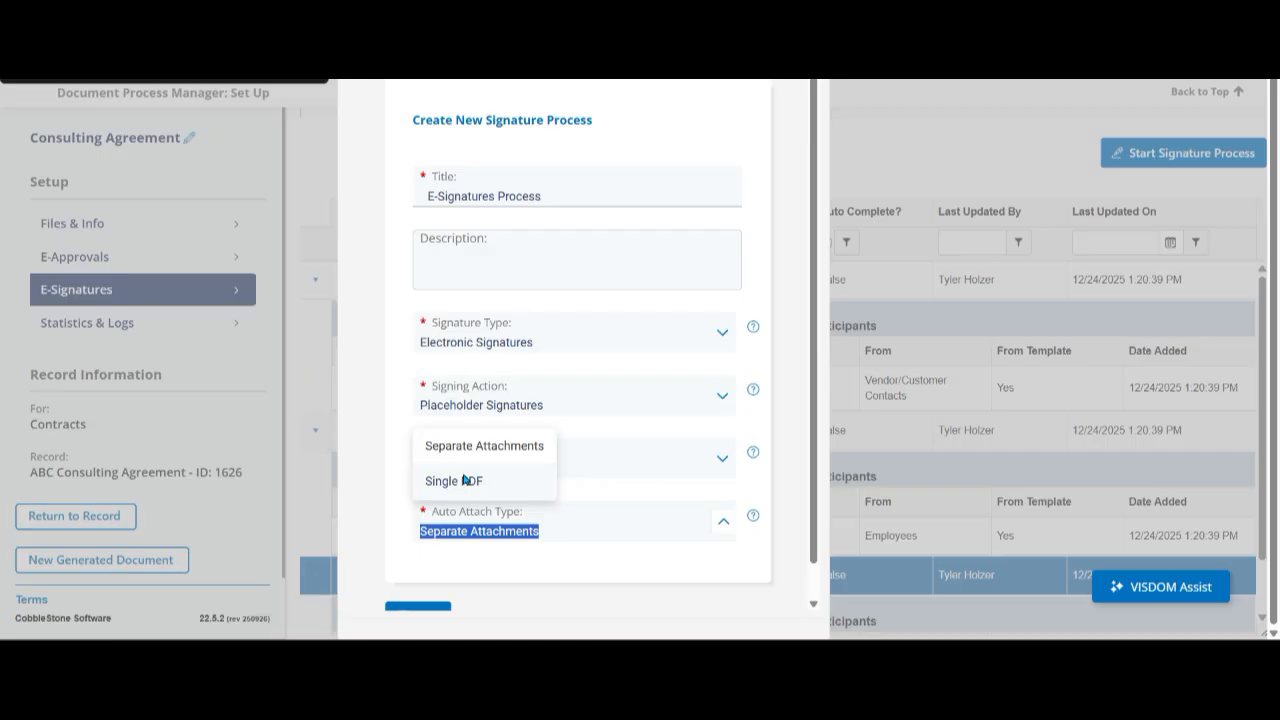
{"action": "left_click", "coordinate": [388, 475]}
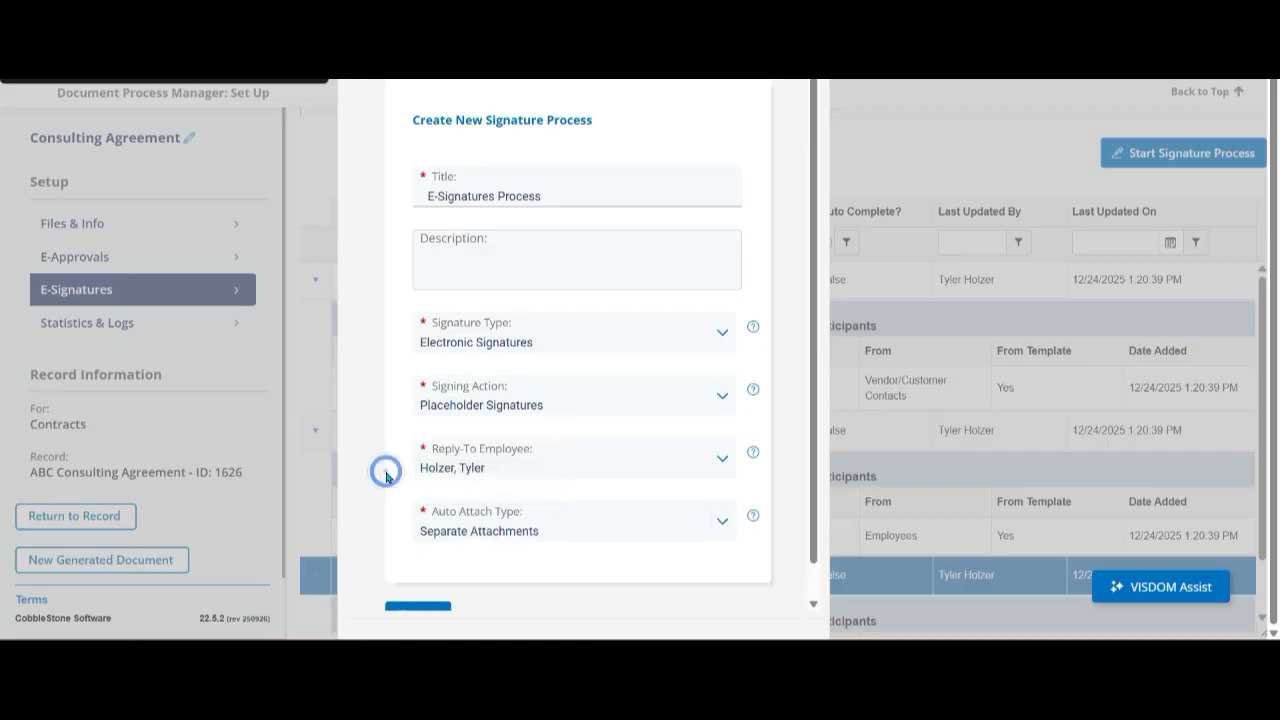
{"action": "left_click", "coordinate": [490, 531]}
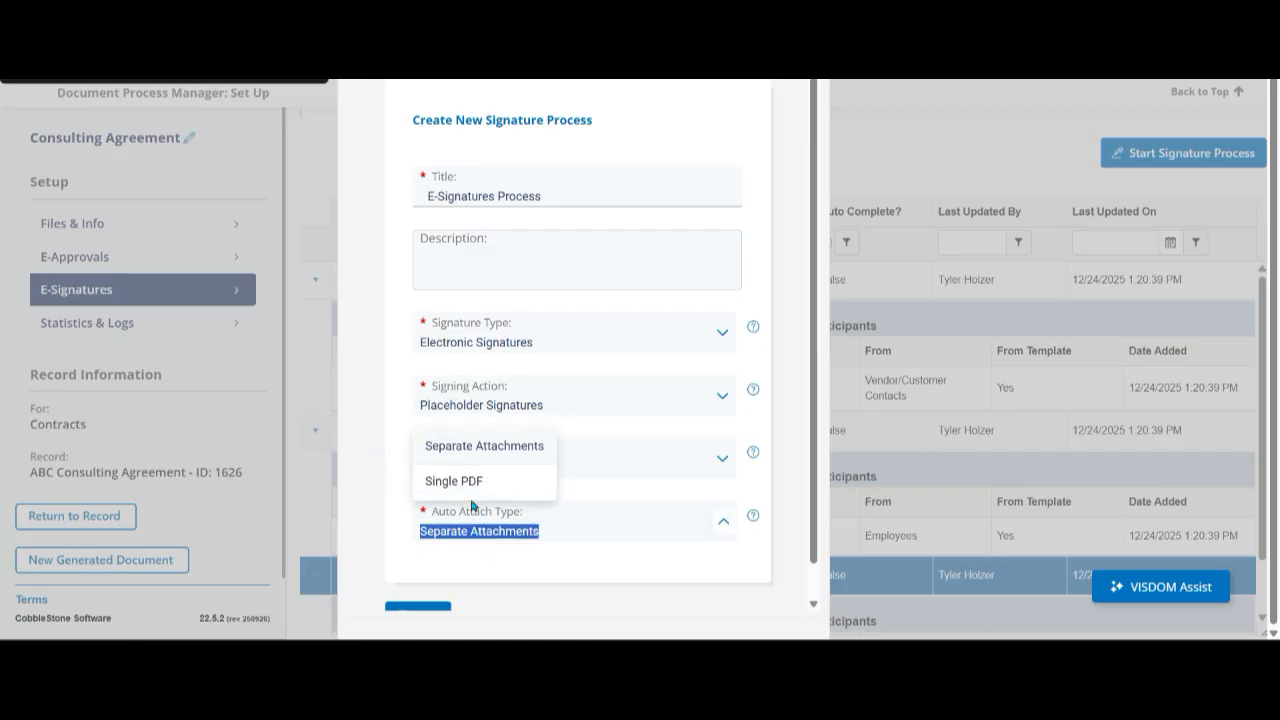
{"action": "left_click", "coordinate": [380, 497]}
{"action": "scroll", "coordinate": [380, 497], "scroll_direction": "down", "scroll_amount": 1}
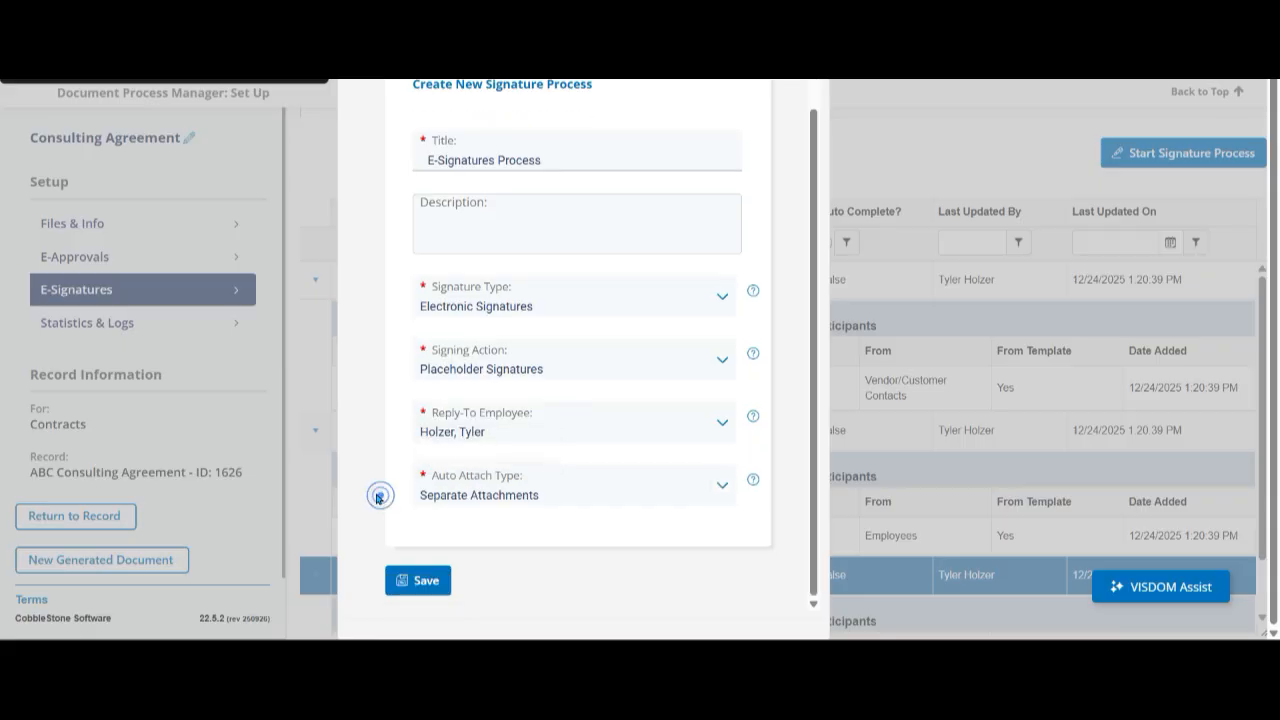
{"action": "left_click", "coordinate": [420, 584]}
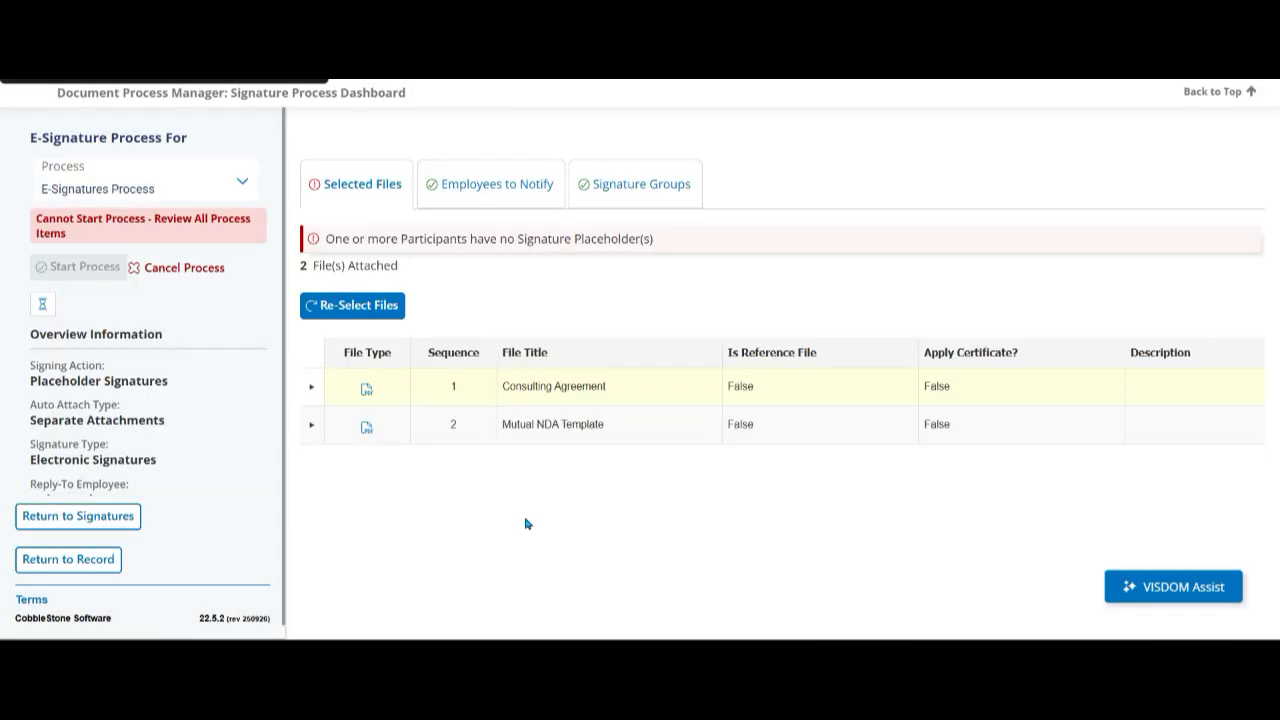
- Review the Consulting Agreement and Mutual NDA Template files attached to the signature process
{"action": "left_click", "coordinate": [518, 426]}
{"action": "left_click", "coordinate": [494, 380]}
{"action": "left_click", "coordinate": [505, 419]}
{"action": "left_click", "coordinate": [490, 384]}
{"action": "left_click", "coordinate": [518, 458]}
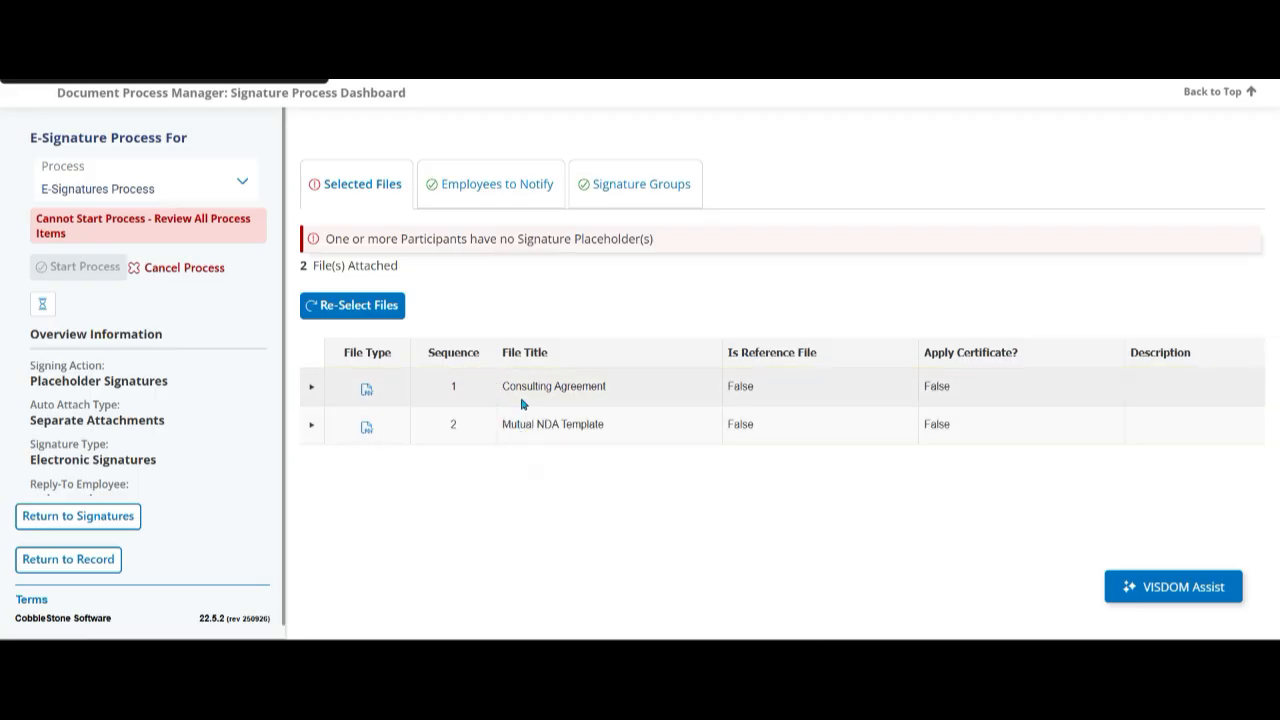
- Re-select the process files and attach only Consulting w/ Mergeable Clause (Version 1) from the generated files
{"action": "left_click", "coordinate": [382, 314]}
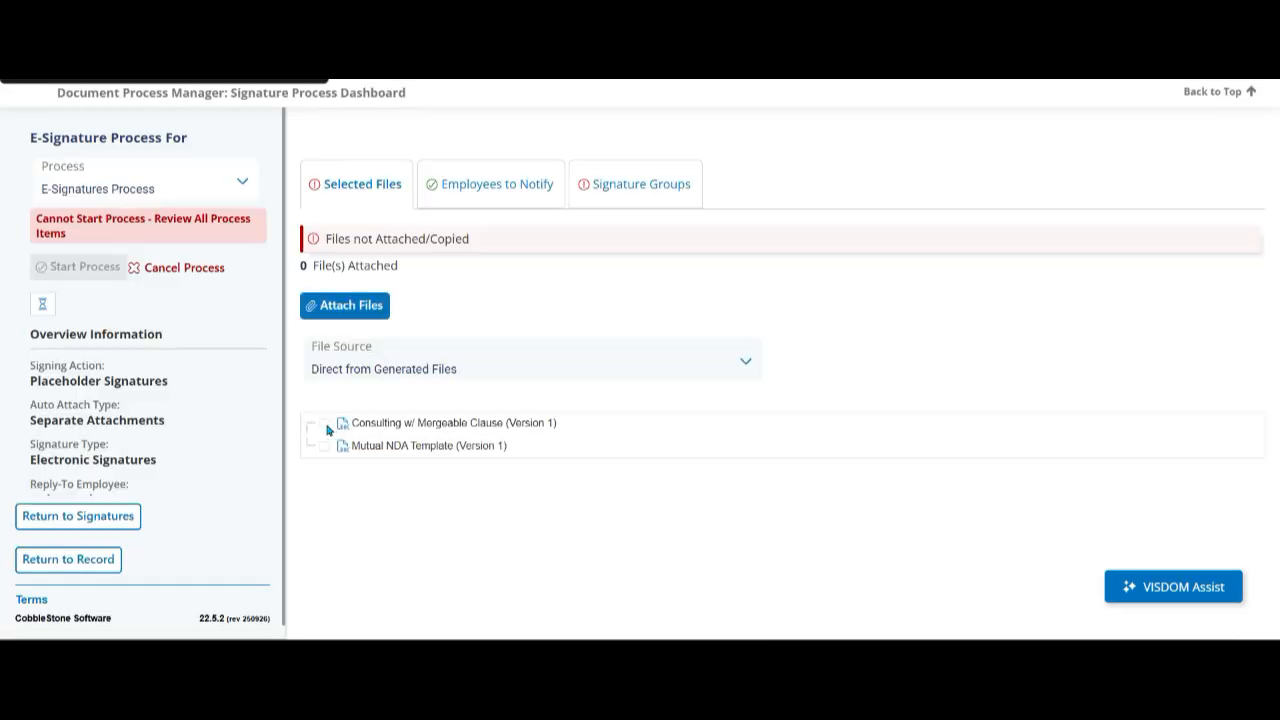
{"action": "left_click", "coordinate": [326, 424]}
{"action": "left_click", "coordinate": [340, 307]}
- Open placeholder editing for the Consulting Agreement file and place an External Contact signature field above the ABC Company signature line on page 4
{"action": "left_click", "coordinate": [312, 387]}
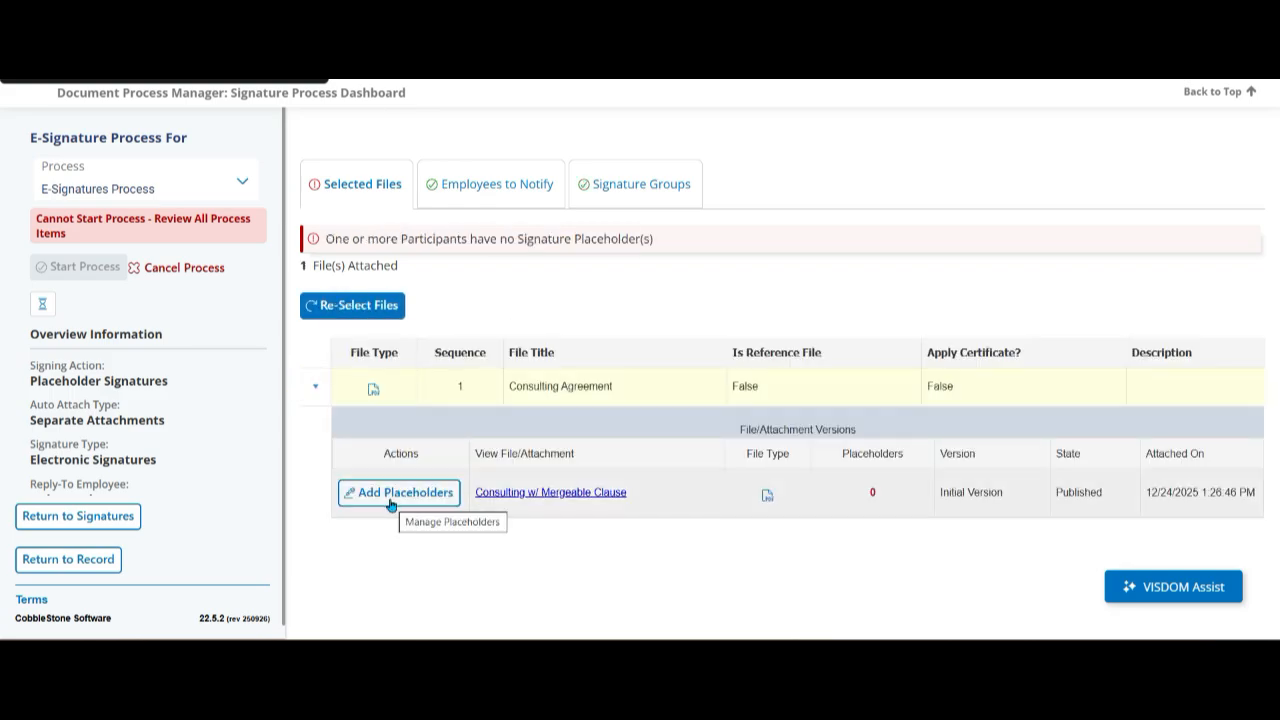
{"action": "left_click", "coordinate": [390, 493]}
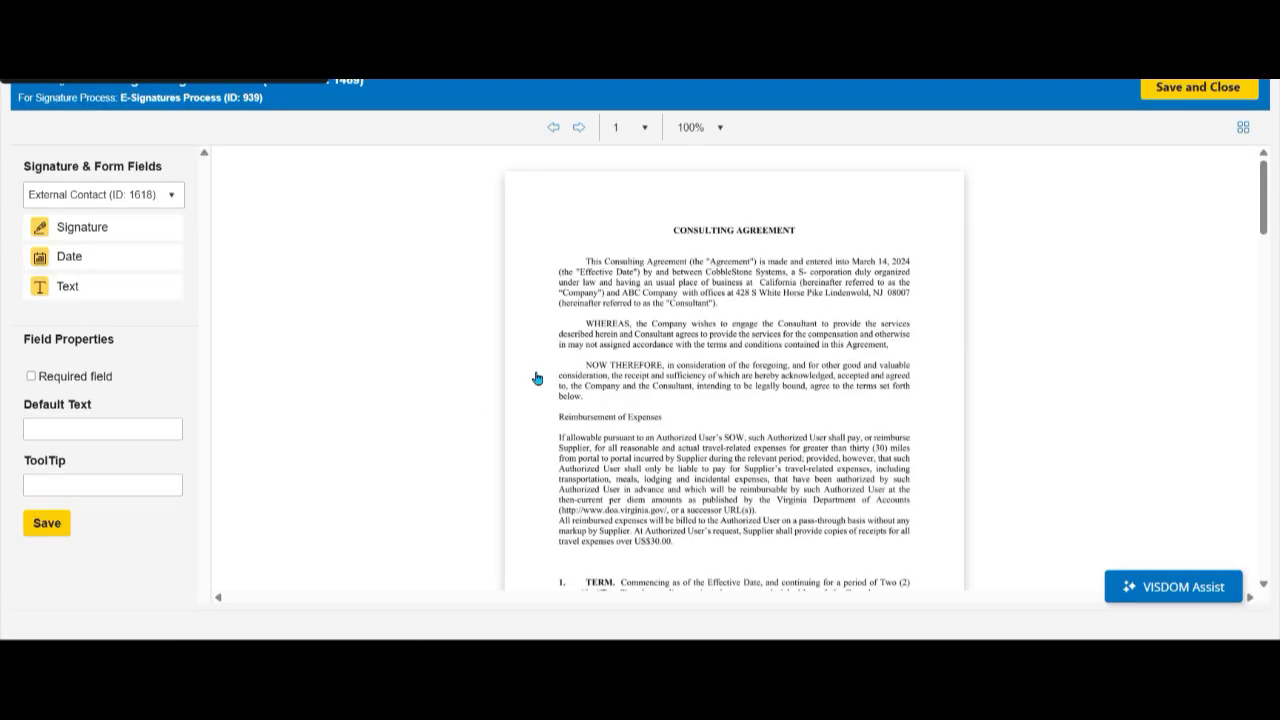
{"action": "scroll", "coordinate": [610, 366], "scroll_direction": "down", "scroll_amount": 15}
{"action": "scroll", "coordinate": [614, 364], "scroll_direction": "down", "scroll_amount": 4}
{"action": "scroll", "coordinate": [614, 364], "scroll_direction": "up", "scroll_amount": 4}
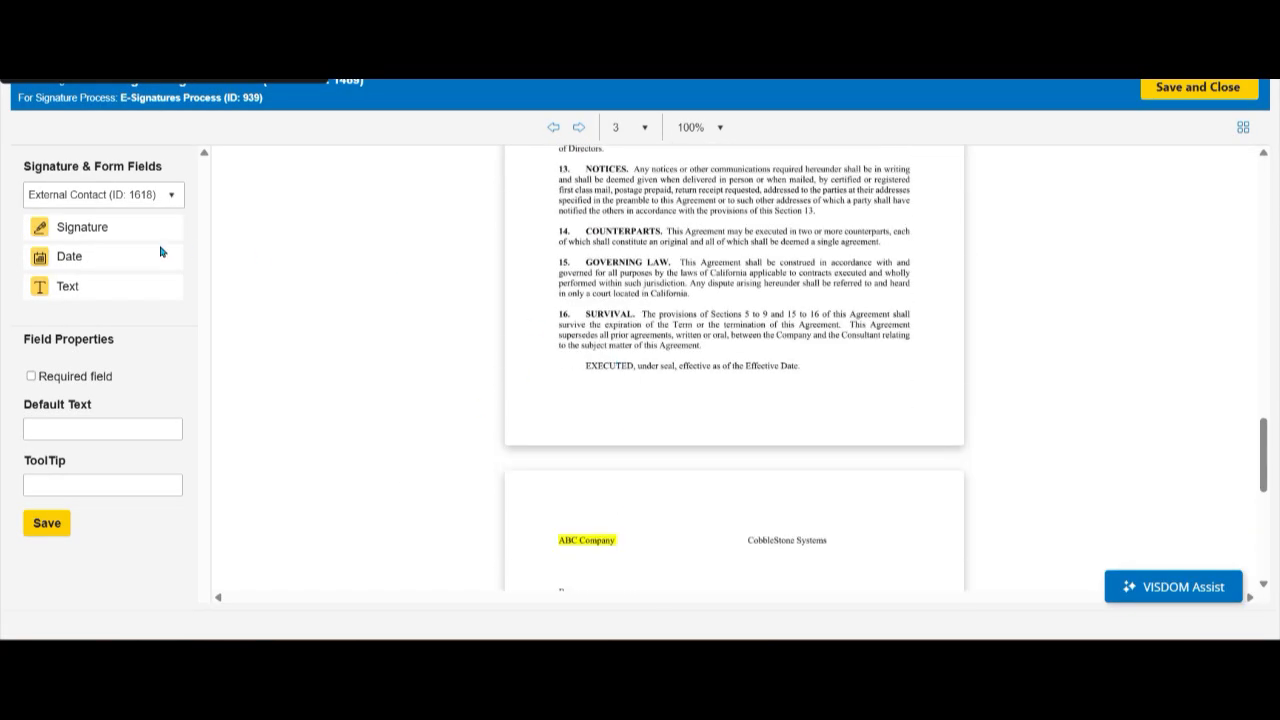
{"action": "mouse_move", "coordinate": [107, 239]}
{"action": "left_mouse_down"}
{"action": "mouse_move", "coordinate": [606, 457]}
{"action": "mouse_move", "coordinate": [590, 572]}
{"action": "mouse_move", "coordinate": [603, 574]}
{"action": "left_mouse_up"}
{"action": "scroll", "coordinate": [661, 418], "scroll_direction": "down", "scroll_amount": 3}
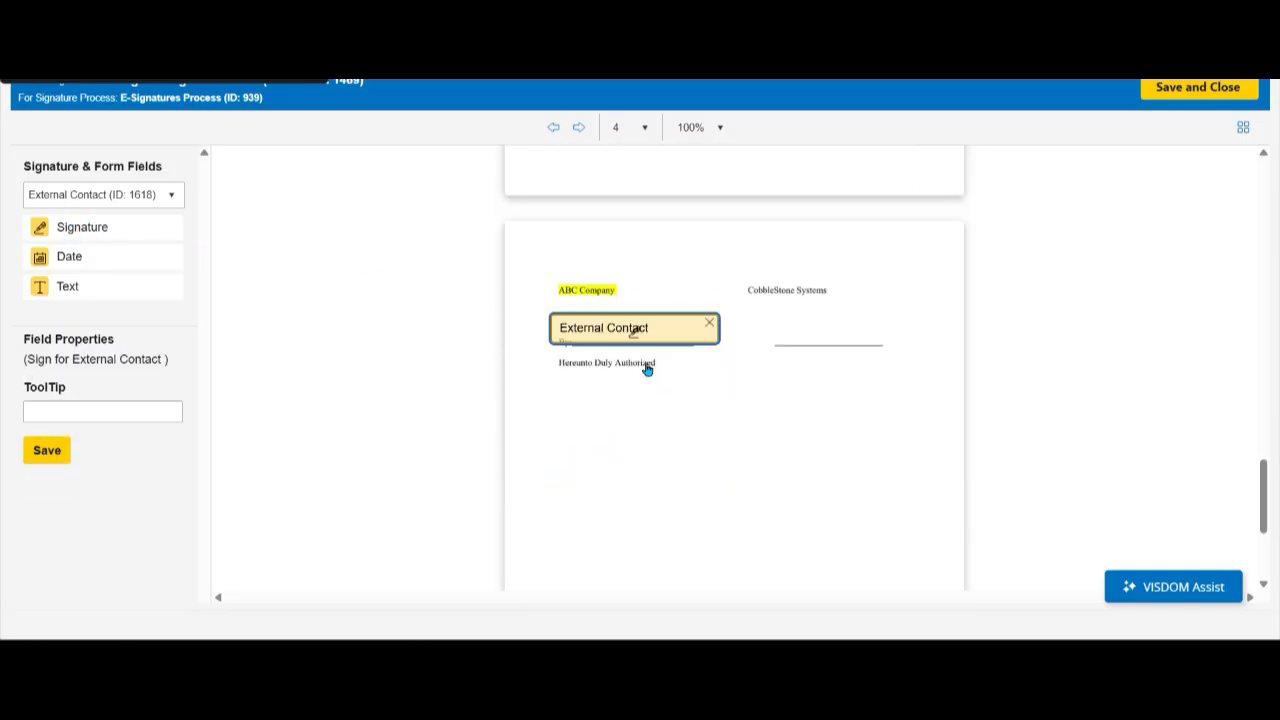
{"action": "left_click", "coordinate": [612, 330]}
{"action": "left_click_drag", "start_coordinate": [617, 333], "coordinate": [629, 328]}
- Place an Internal Reviewer signature field above the CobbleStone Systems signature line, and save and close the placeholders
{"action": "left_click", "coordinate": [108, 198]}
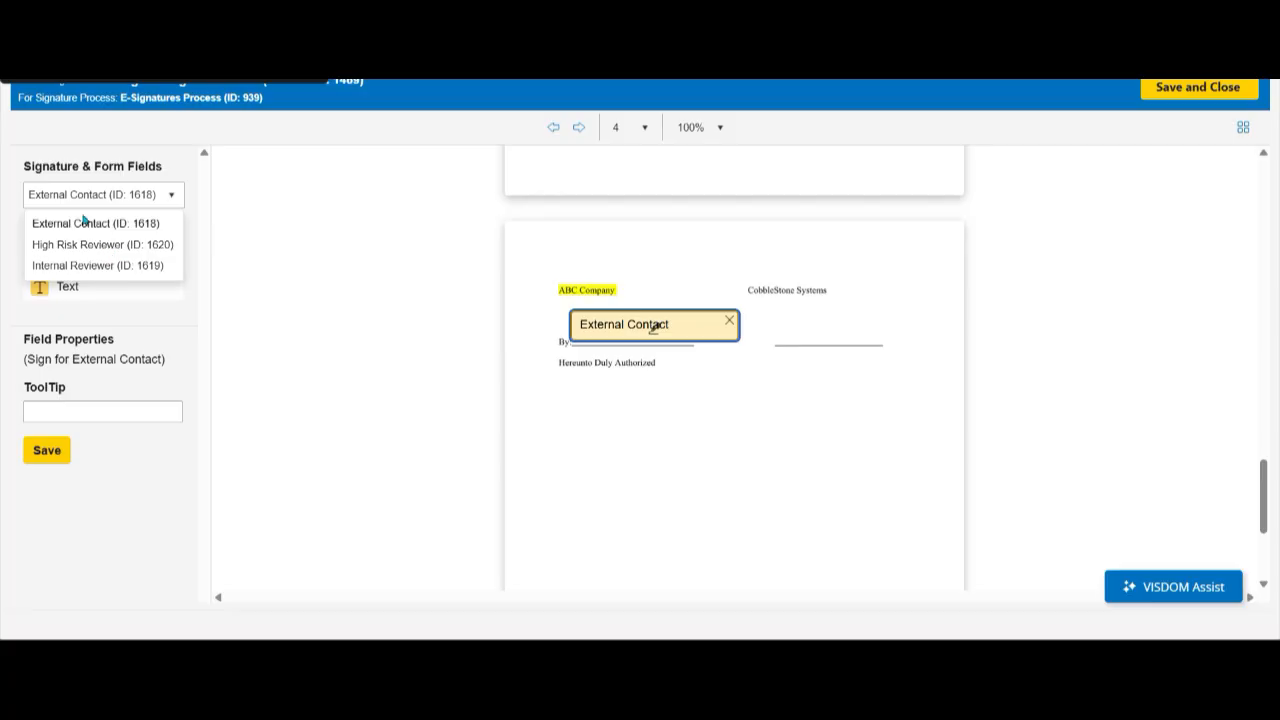
{"action": "left_click", "coordinate": [90, 268]}
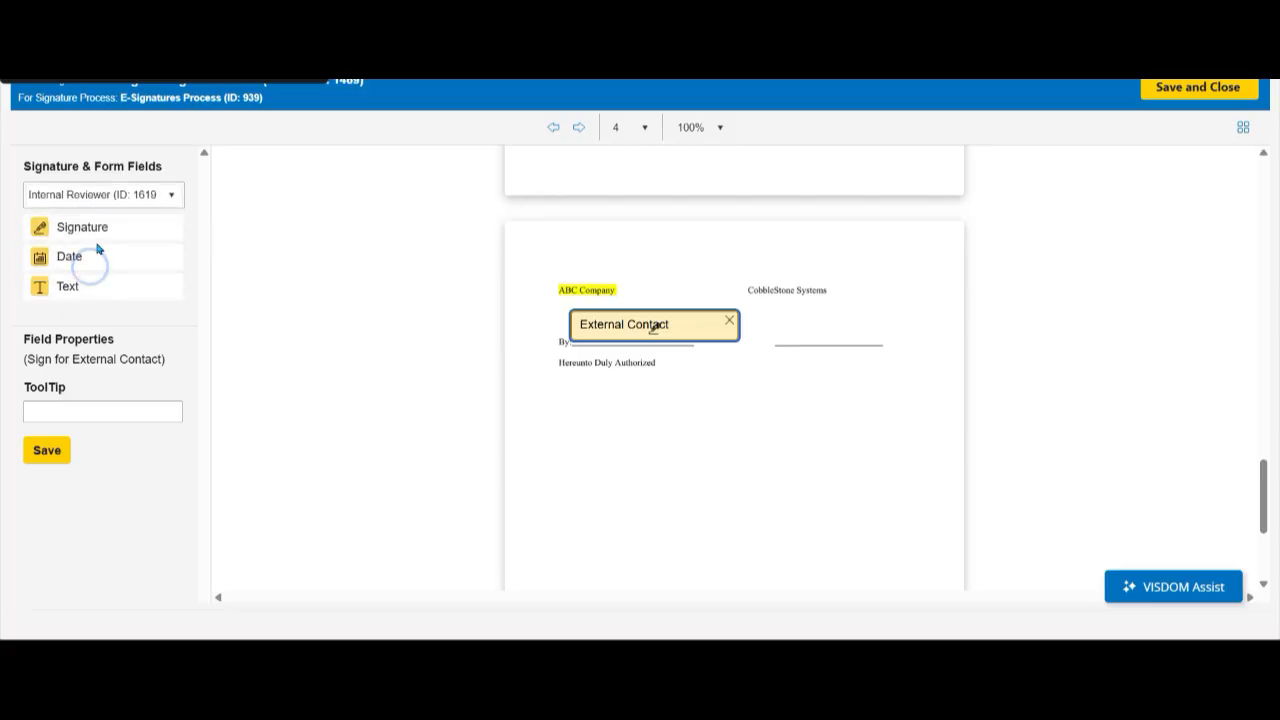
{"action": "left_click_drag", "start_coordinate": [73, 229], "coordinate": [815, 324]}
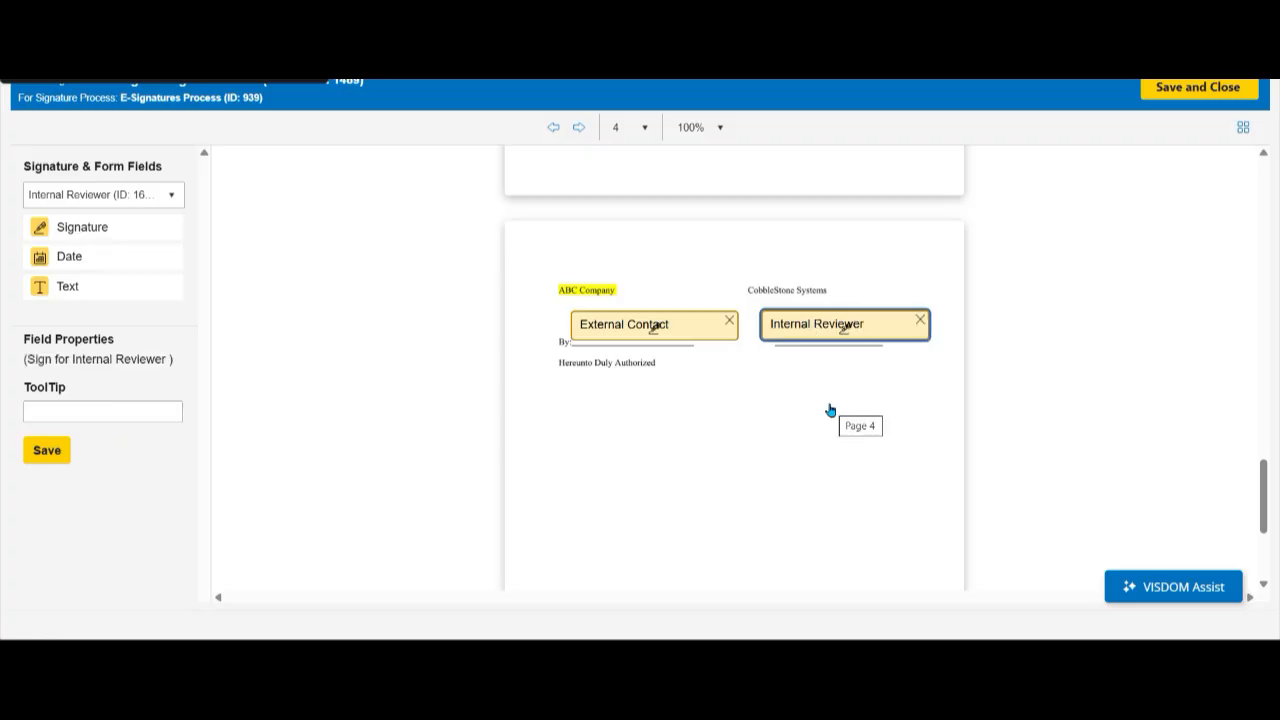
{"action": "left_click", "coordinate": [103, 411]}
{"action": "left_click", "coordinate": [60, 451]}
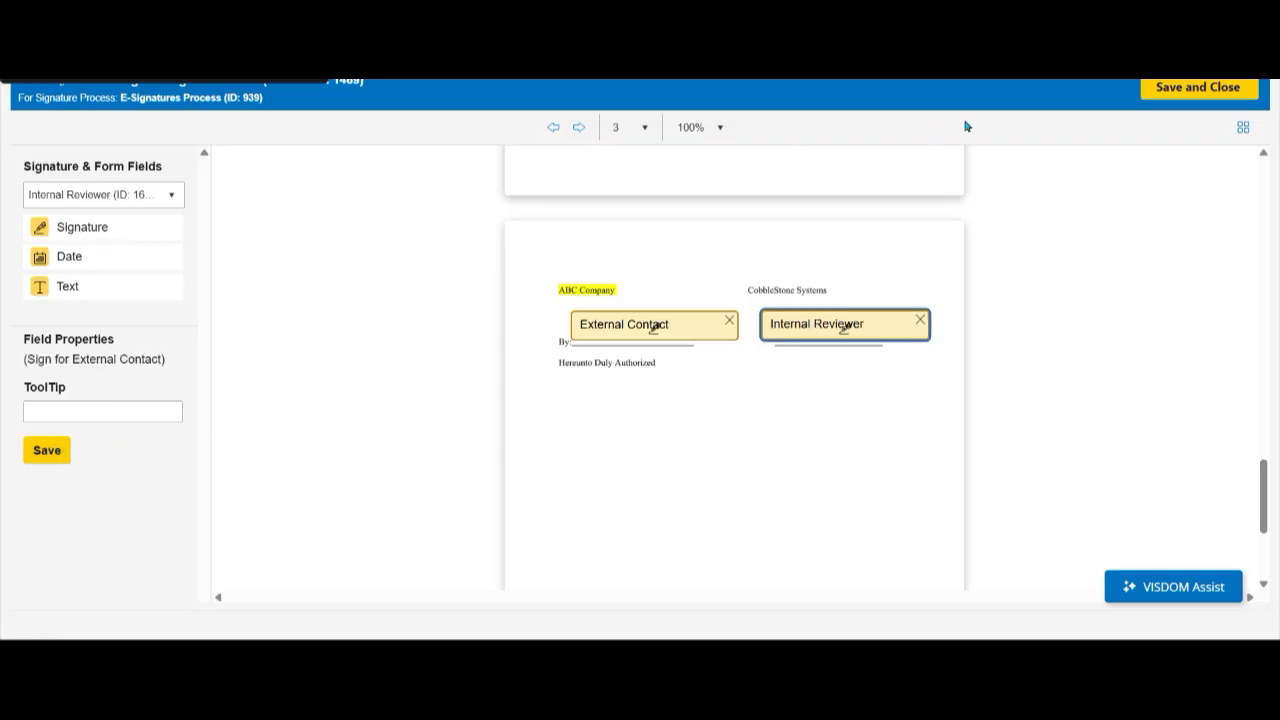
{"action": "left_click", "coordinate": [1187, 88]}
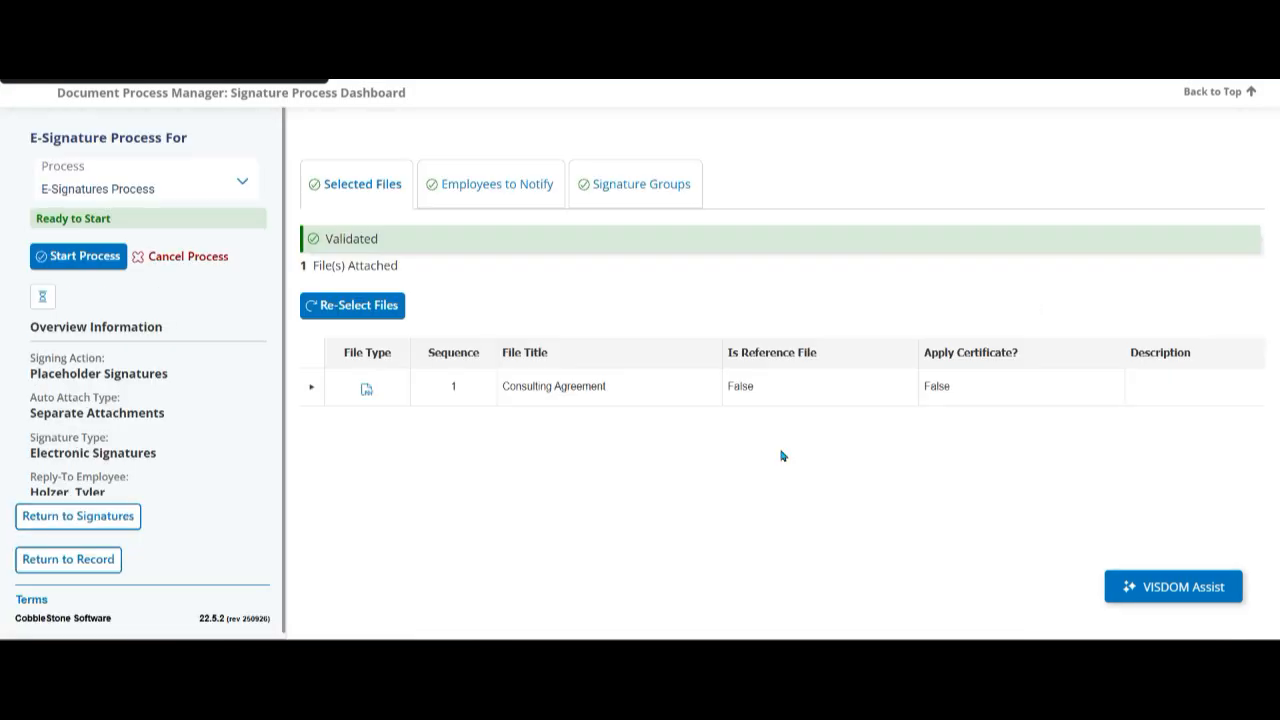
- Start the signature process and read the resulting signing invitation in the email client
{"action": "left_click", "coordinate": [116, 255]}
{"action": "left_click", "coordinate": [607, 369]}
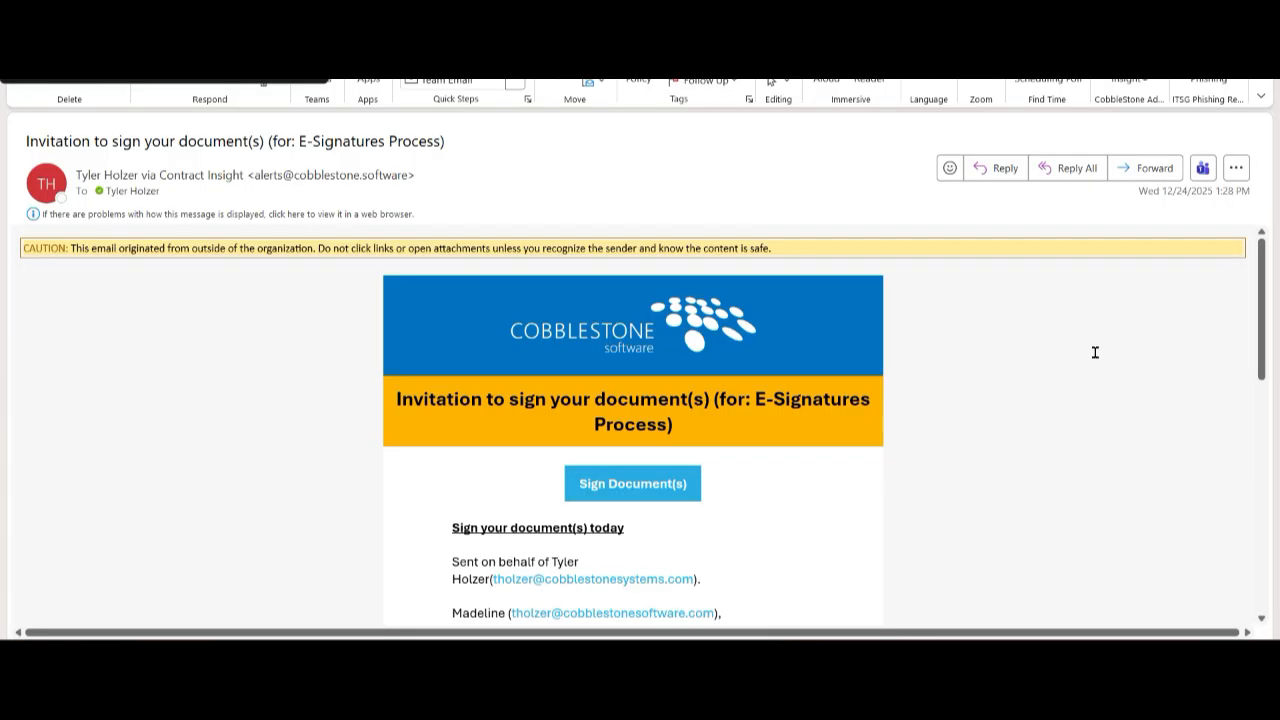
{"action": "scroll", "coordinate": [1095, 352], "scroll_direction": "down", "scroll_amount": 4}
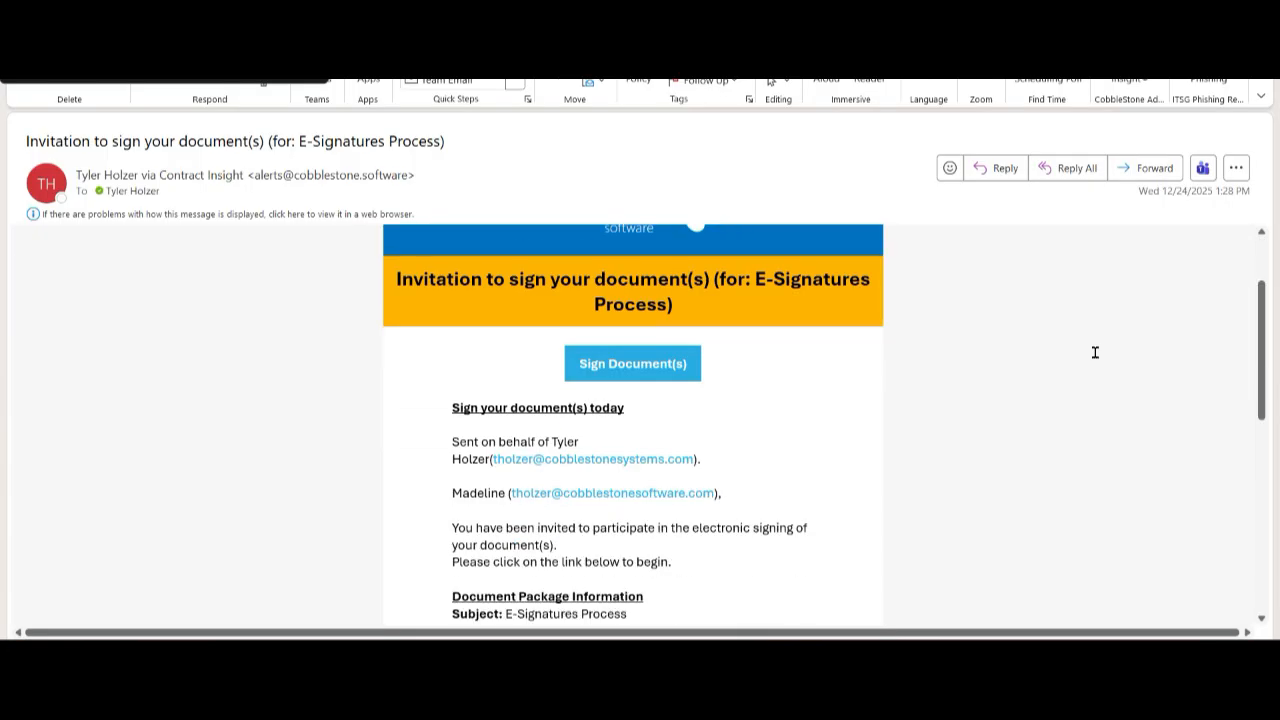
{"action": "scroll", "coordinate": [1095, 352], "scroll_direction": "down", "scroll_amount": 3}
{"action": "scroll", "coordinate": [1095, 351], "scroll_direction": "up", "scroll_amount": 5}
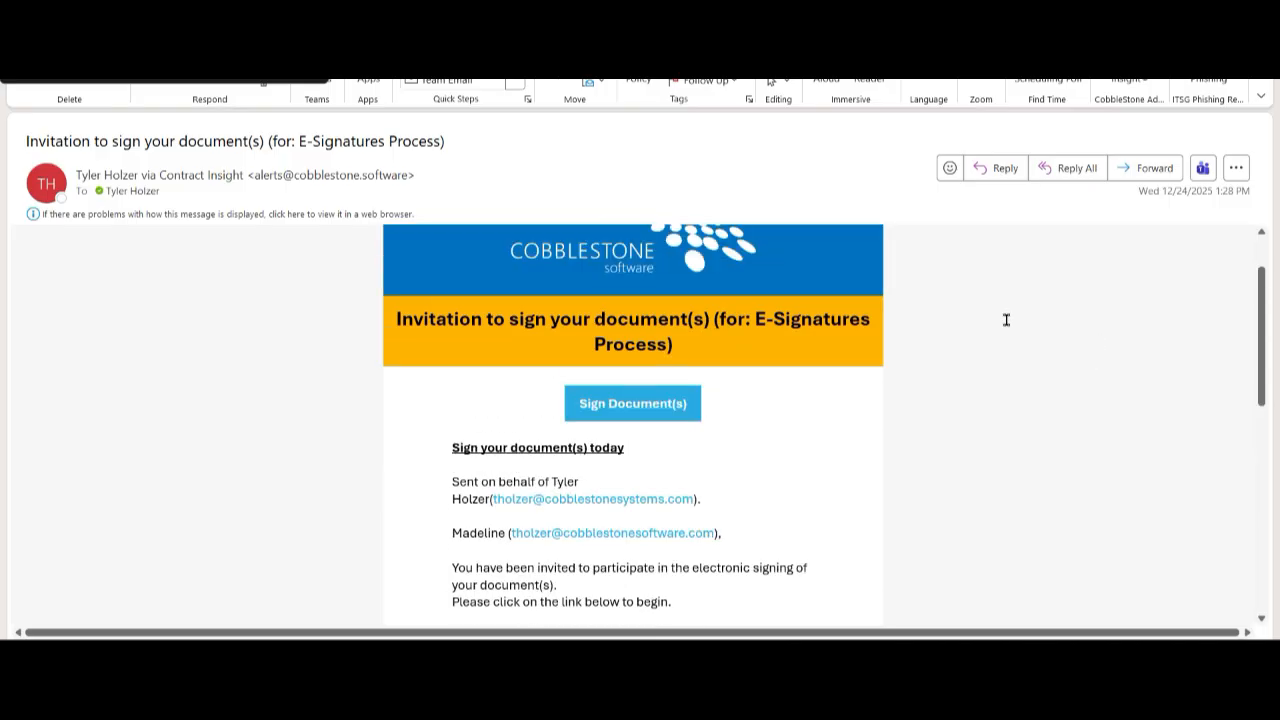
- Open the document from the invitation, adopt the saved signature in the ABC Company field on page 4, and accept and finalize the signing
{"action": "left_click", "coordinate": [655, 416]}
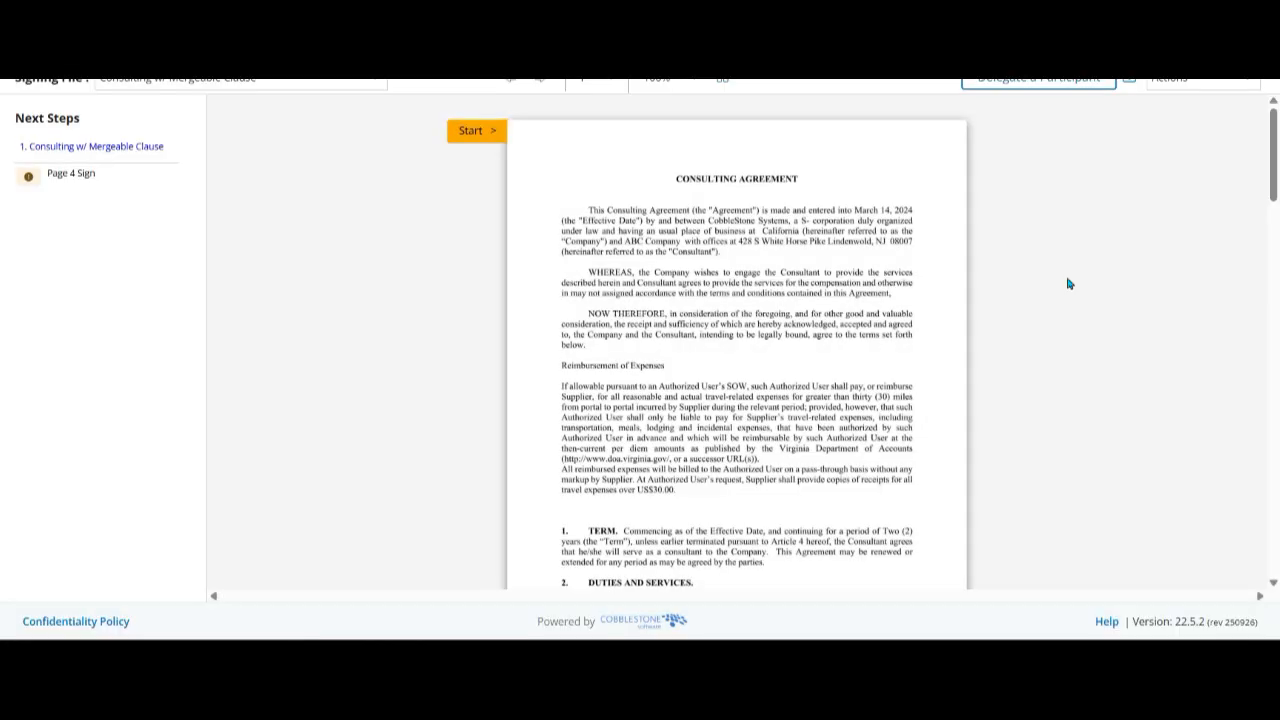
{"action": "left_click", "coordinate": [477, 131]}
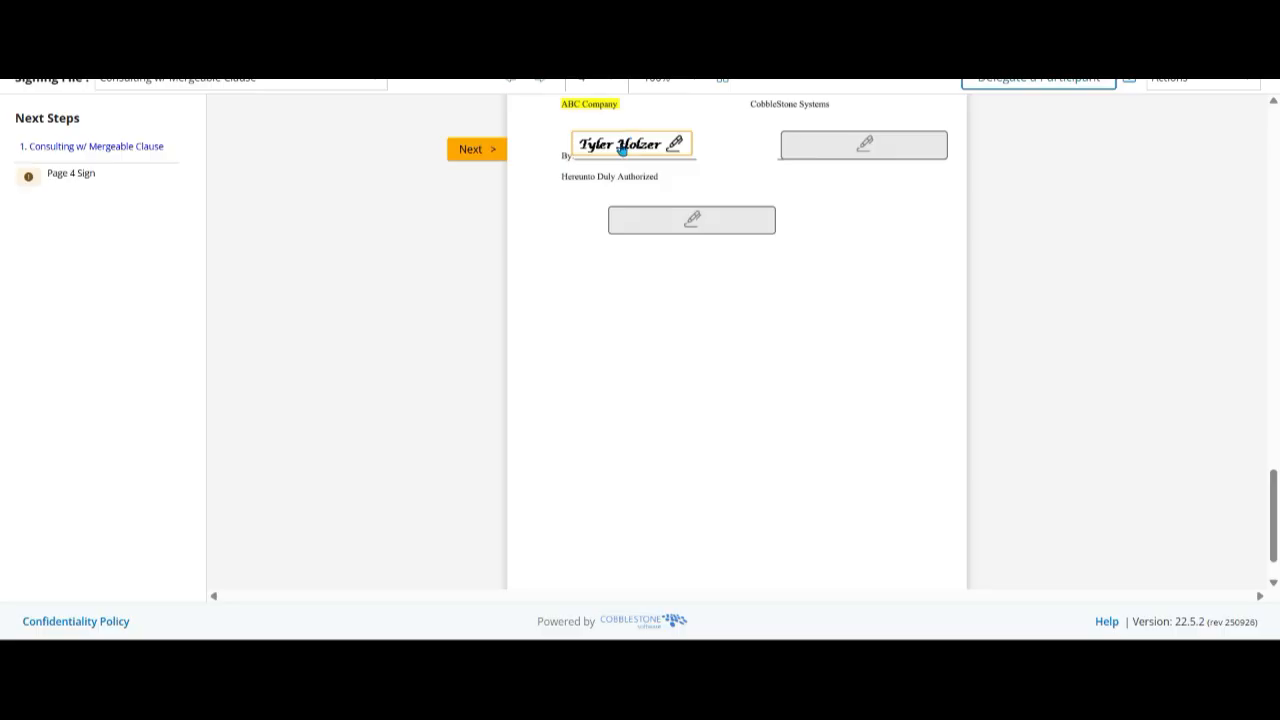
{"action": "left_click", "coordinate": [622, 147]}
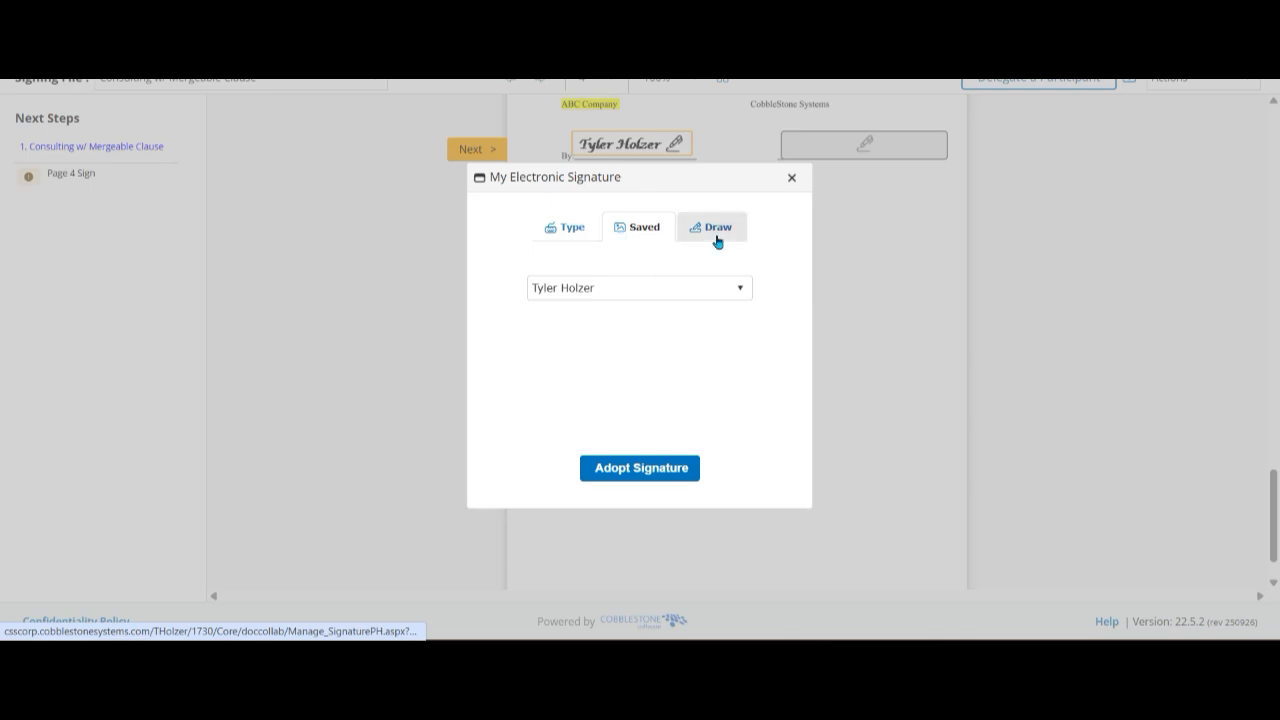
{"action": "left_click", "coordinate": [662, 466]}
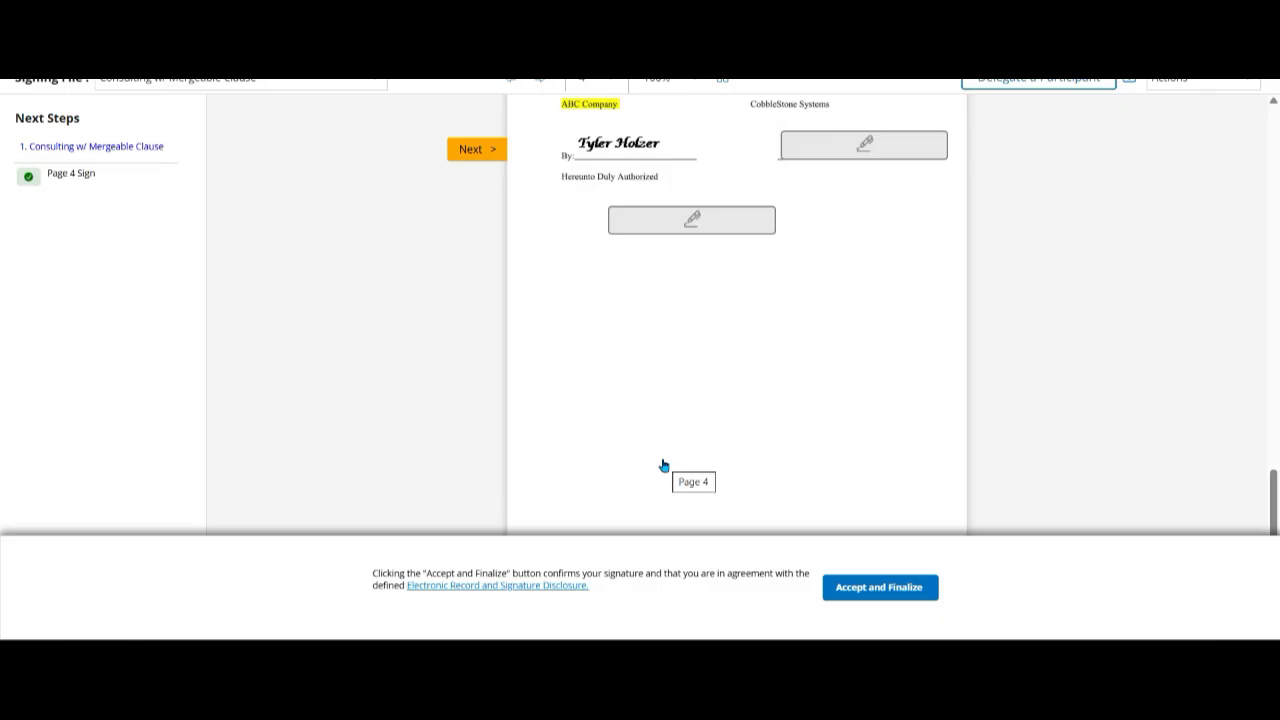
{"action": "left_click", "coordinate": [876, 586]}
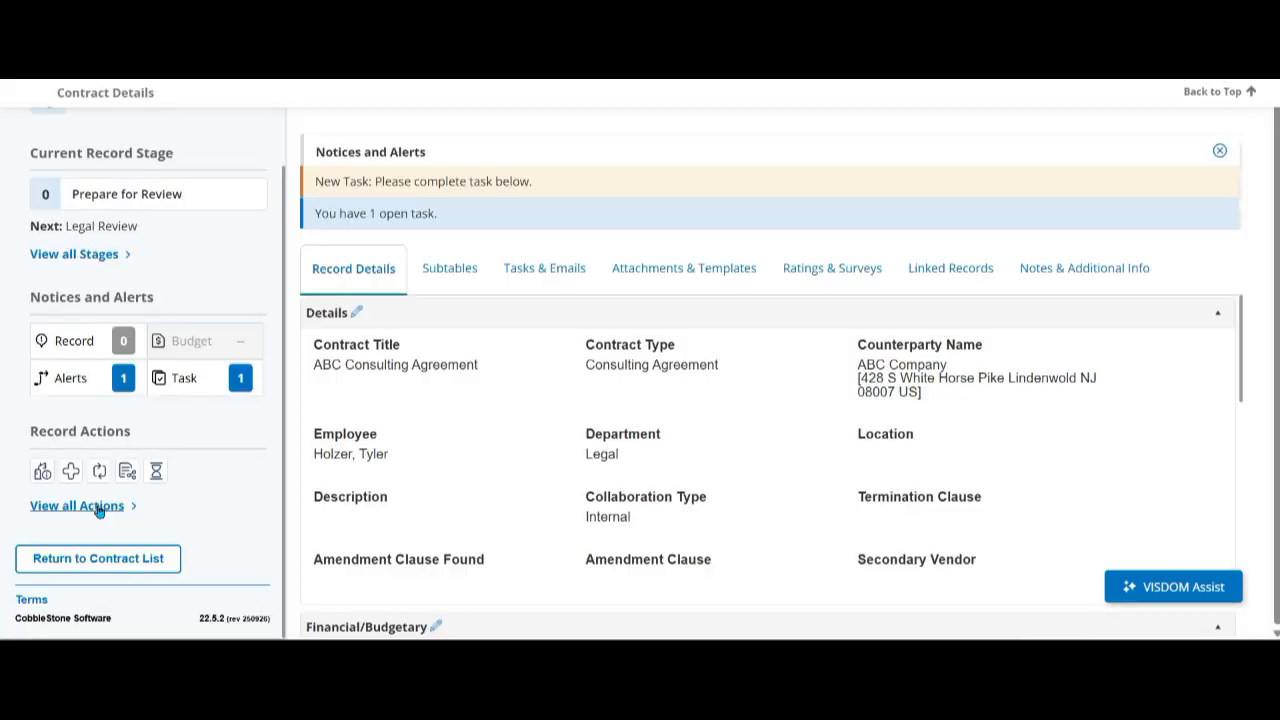
- View the list of signature processes belonging to the ABC consulting agreement contract record
{"action": "left_click", "coordinate": [100, 508]}
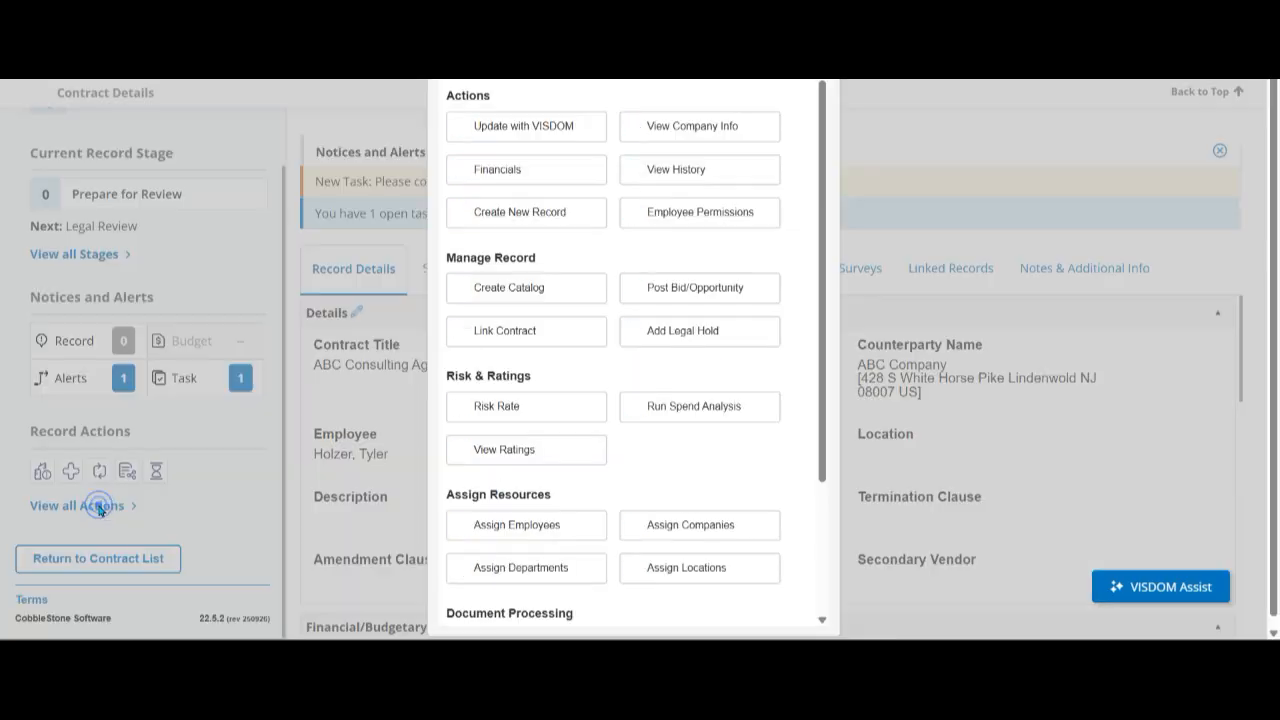
{"action": "scroll", "coordinate": [545, 320], "scroll_direction": "down", "scroll_amount": 3}
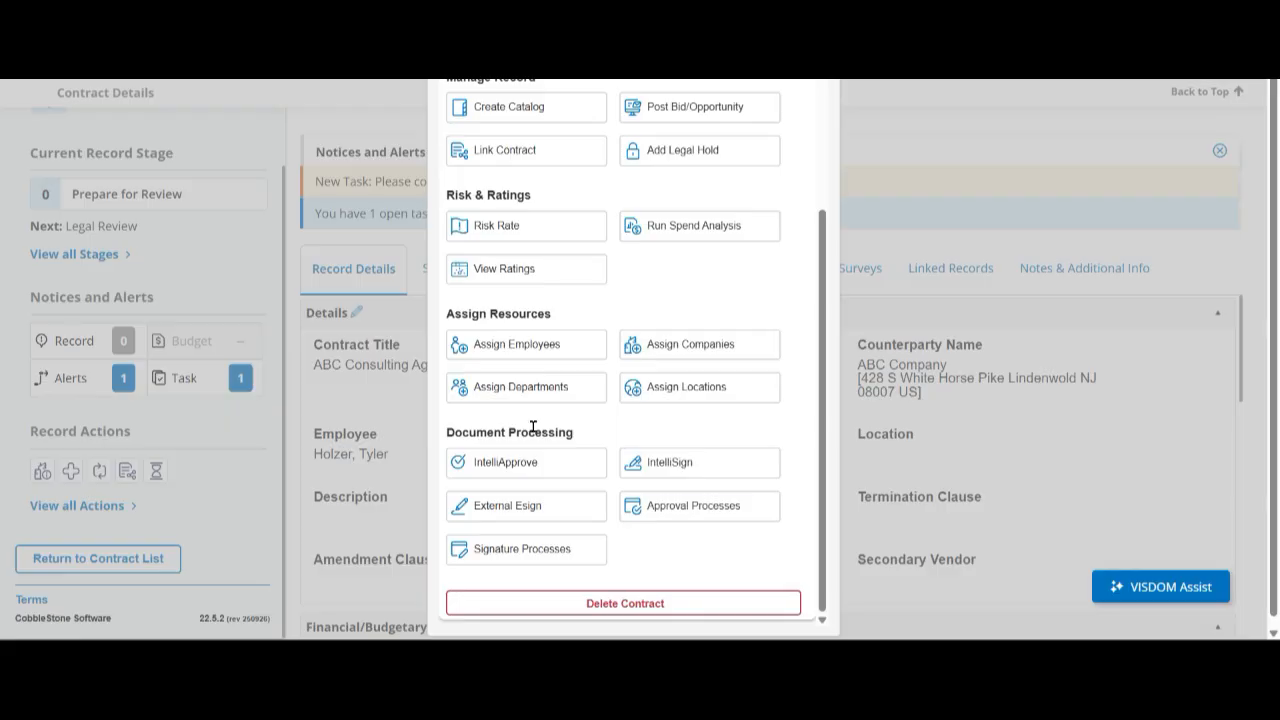
{"action": "left_click", "coordinate": [523, 549]}
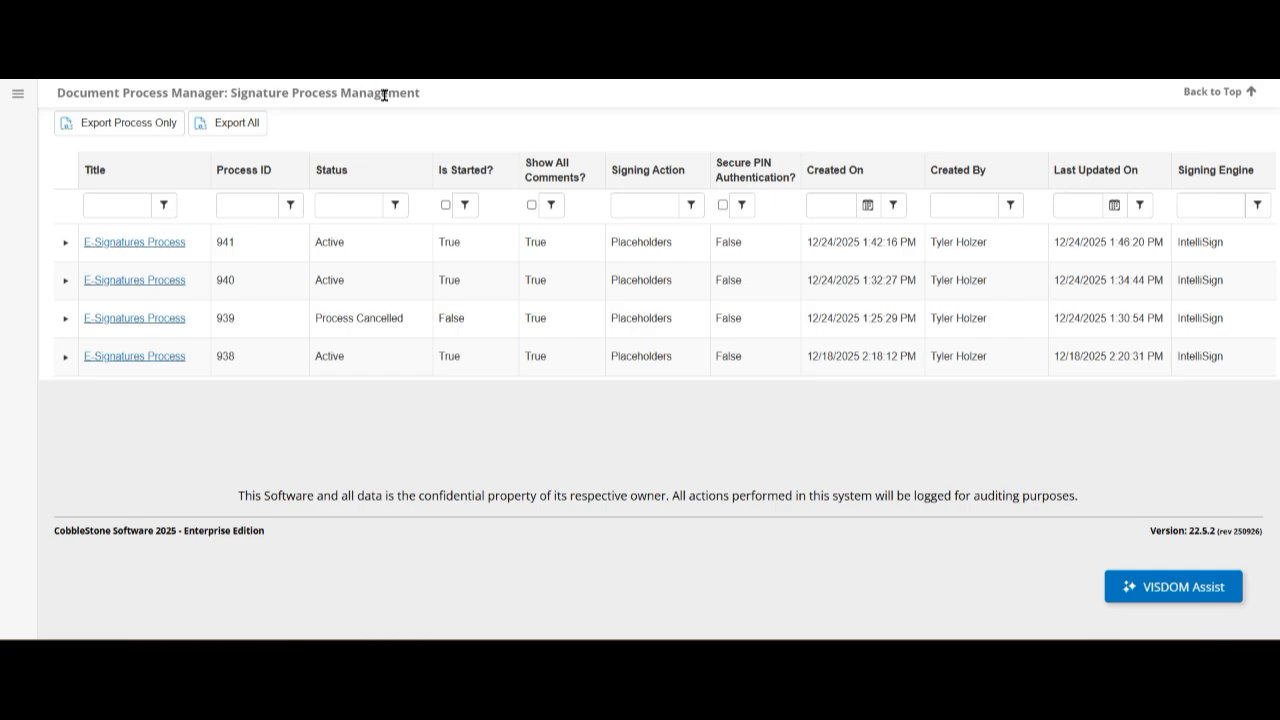
- Open the document template list for Contracts and select the Consulting Agreement template
{"action": "mouse_move", "coordinate": [18, 95]}
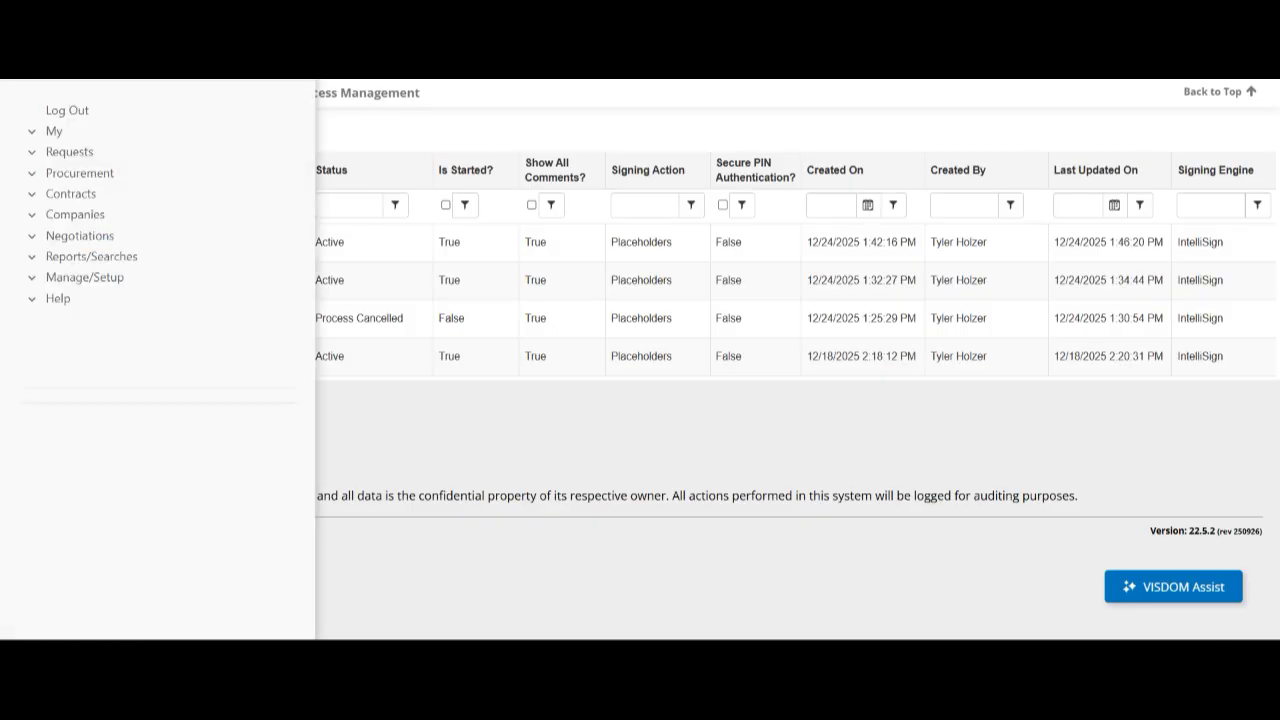
{"action": "left_click", "coordinate": [97, 278]}
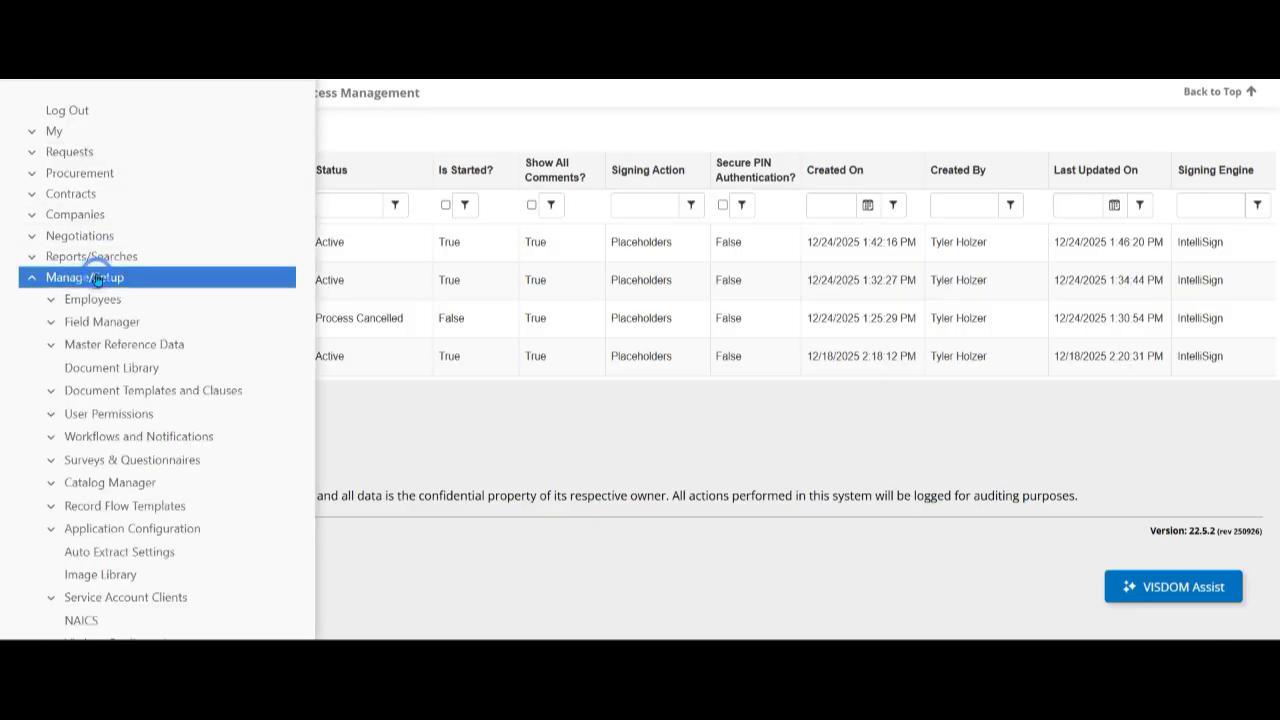
{"action": "left_click", "coordinate": [134, 392]}
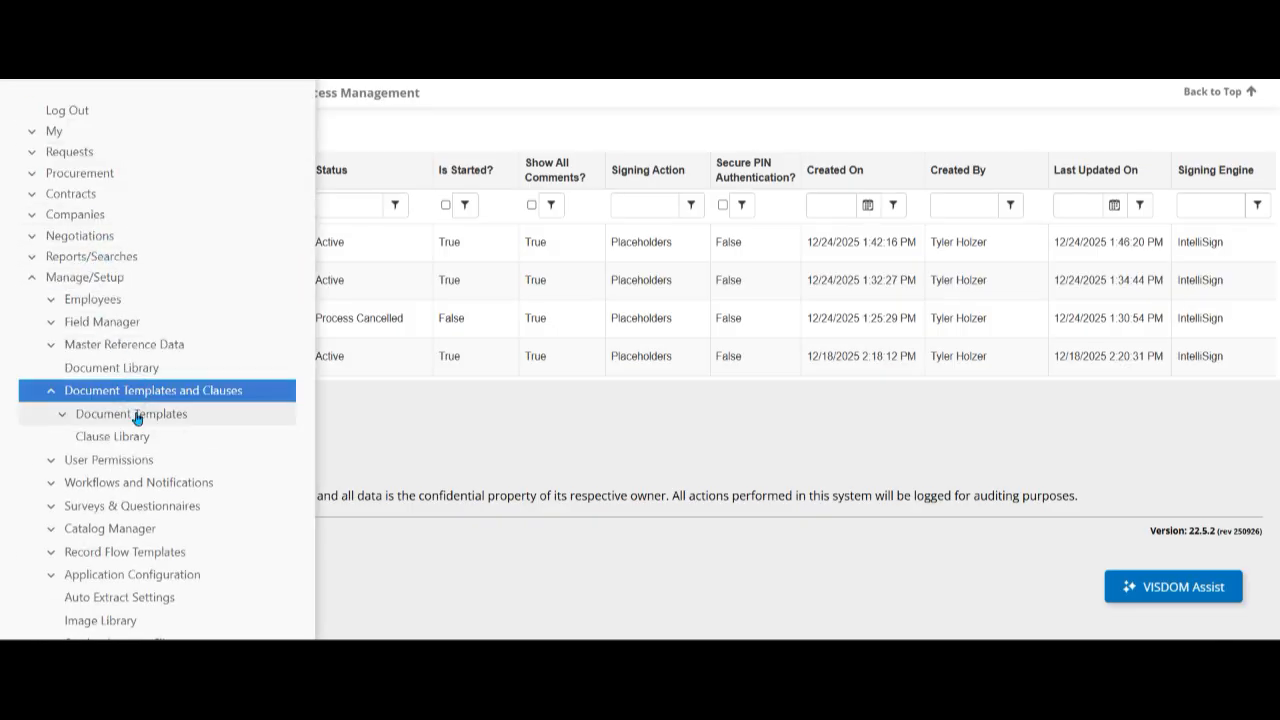
{"action": "left_click", "coordinate": [136, 416]}
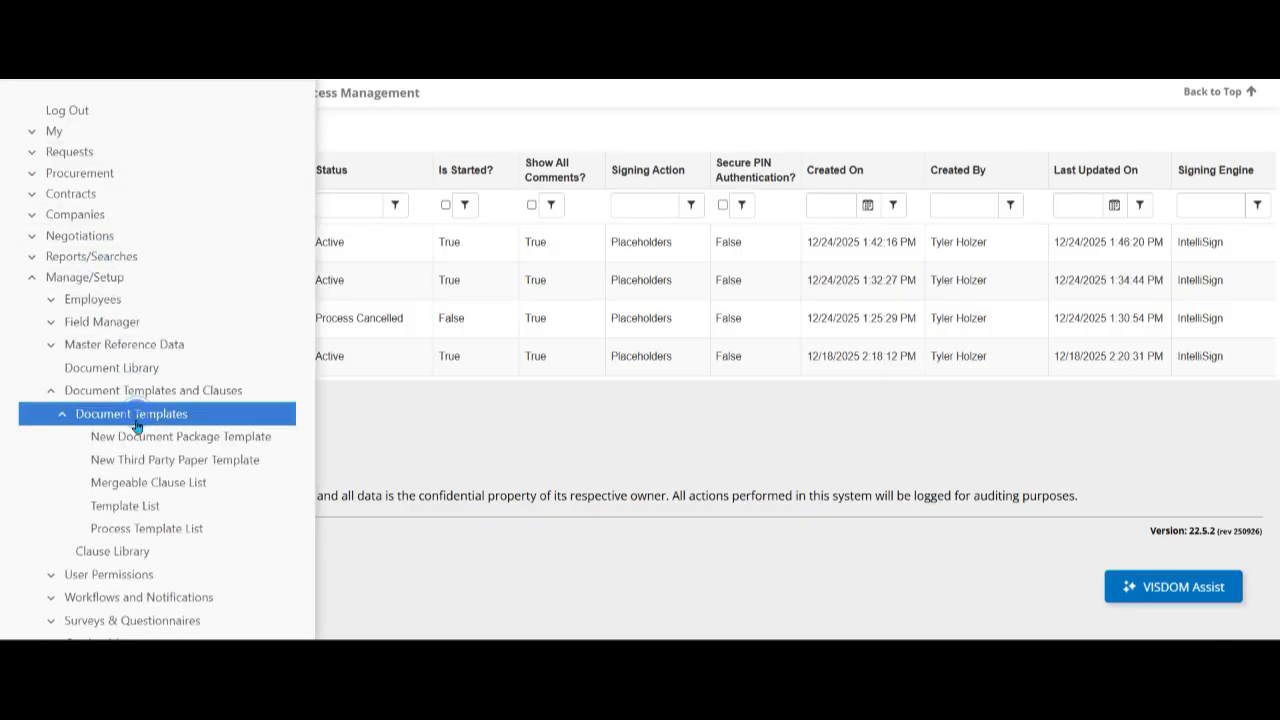
{"action": "left_click", "coordinate": [136, 508]}
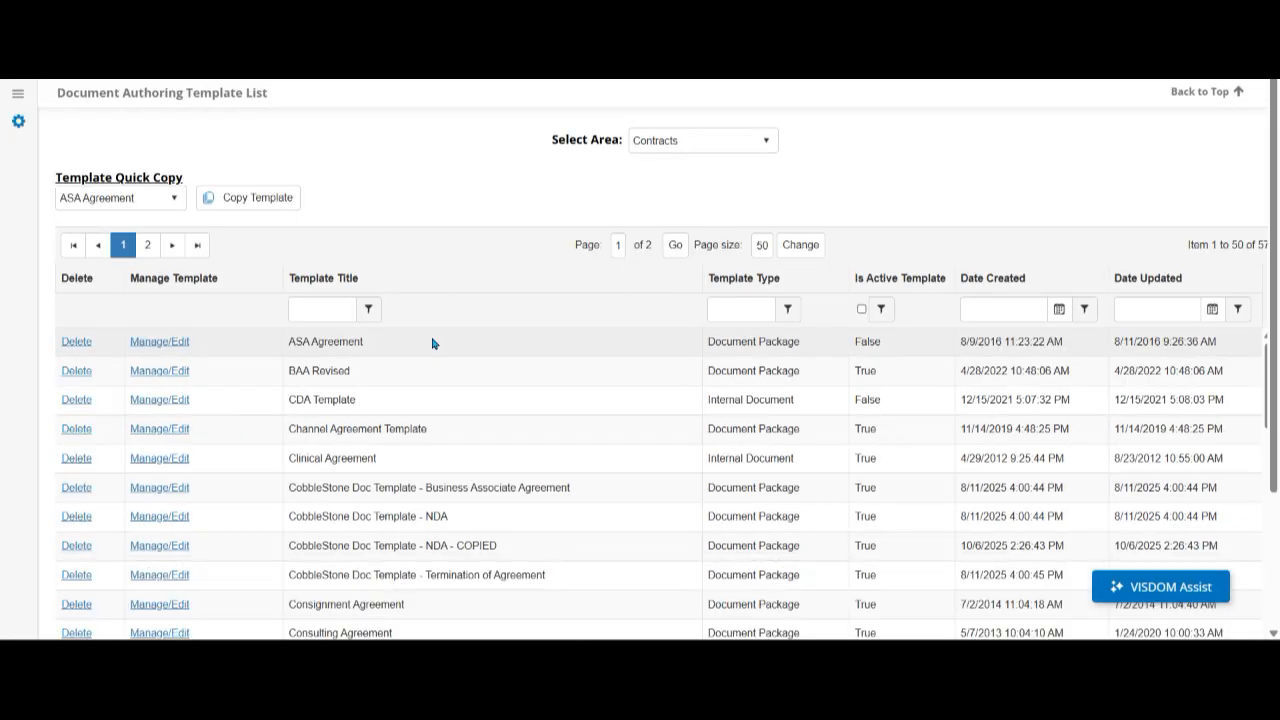
{"action": "scroll", "coordinate": [432, 343], "scroll_direction": "down", "scroll_amount": 5}
{"action": "left_click", "coordinate": [372, 466]}
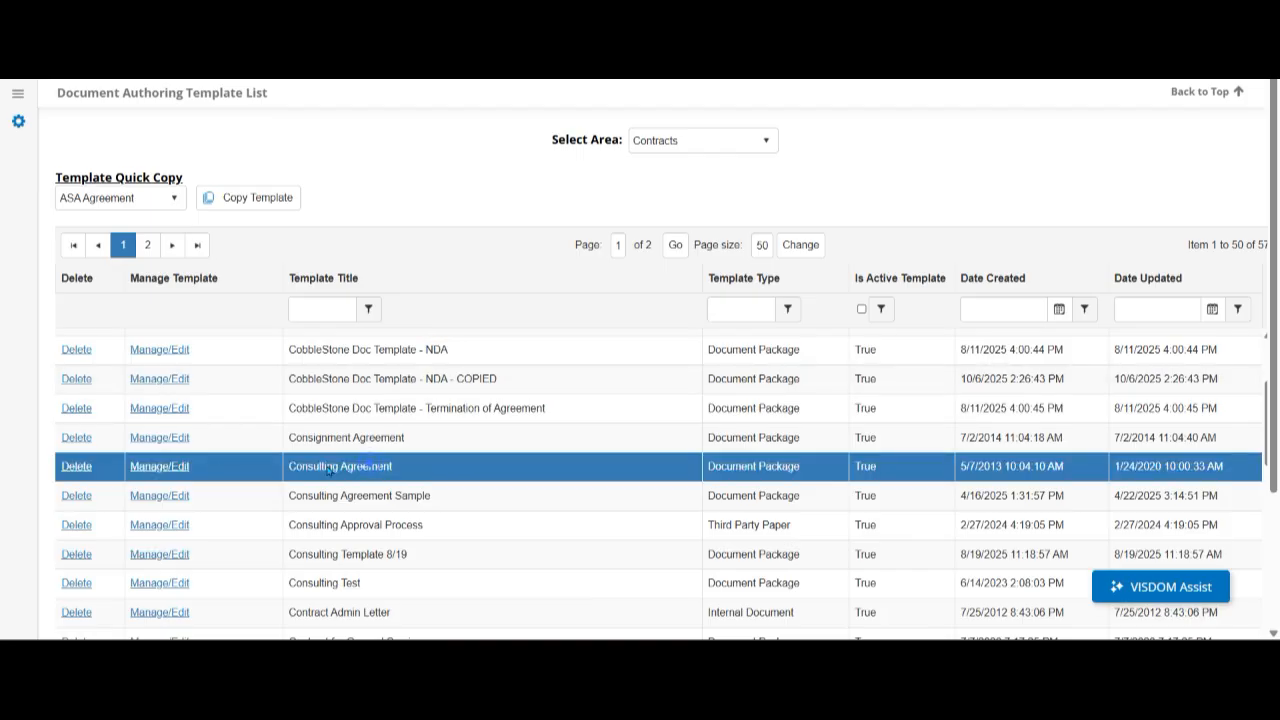
- Open the Consulting Agreement template for editing and show its e-signature flow groups
{"action": "left_click", "coordinate": [137, 472]}
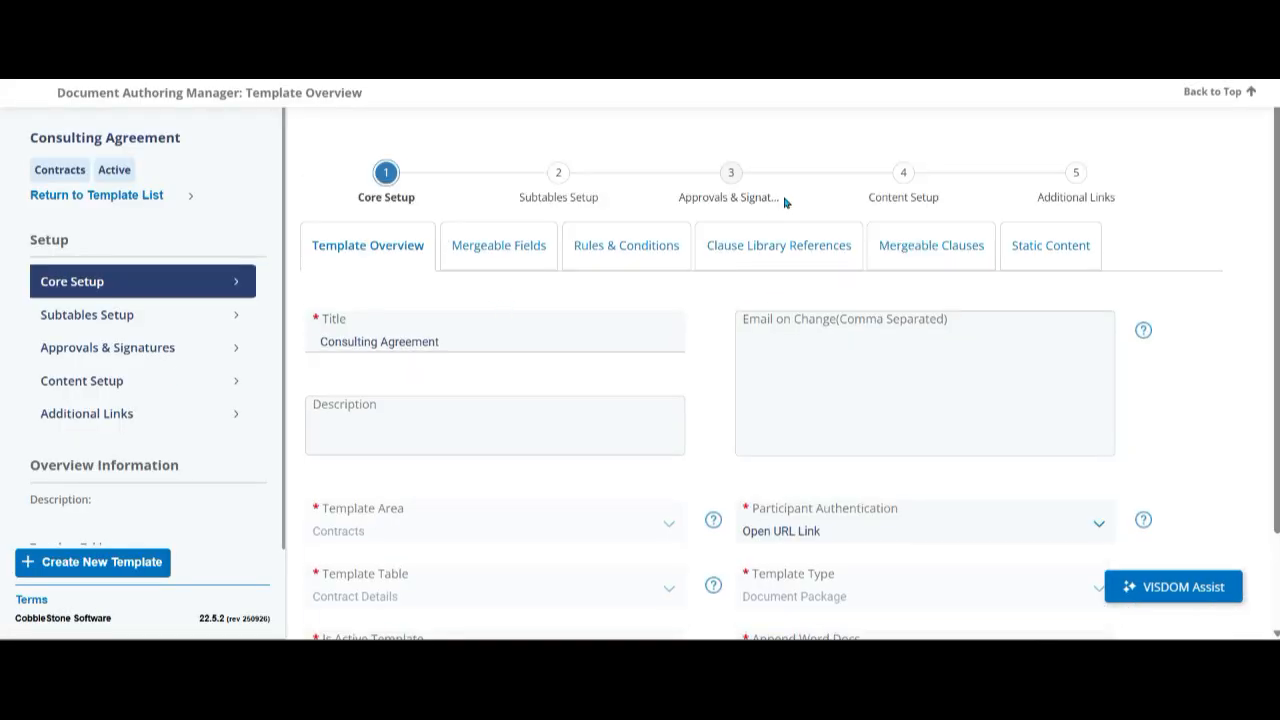
{"action": "left_click", "coordinate": [719, 186]}
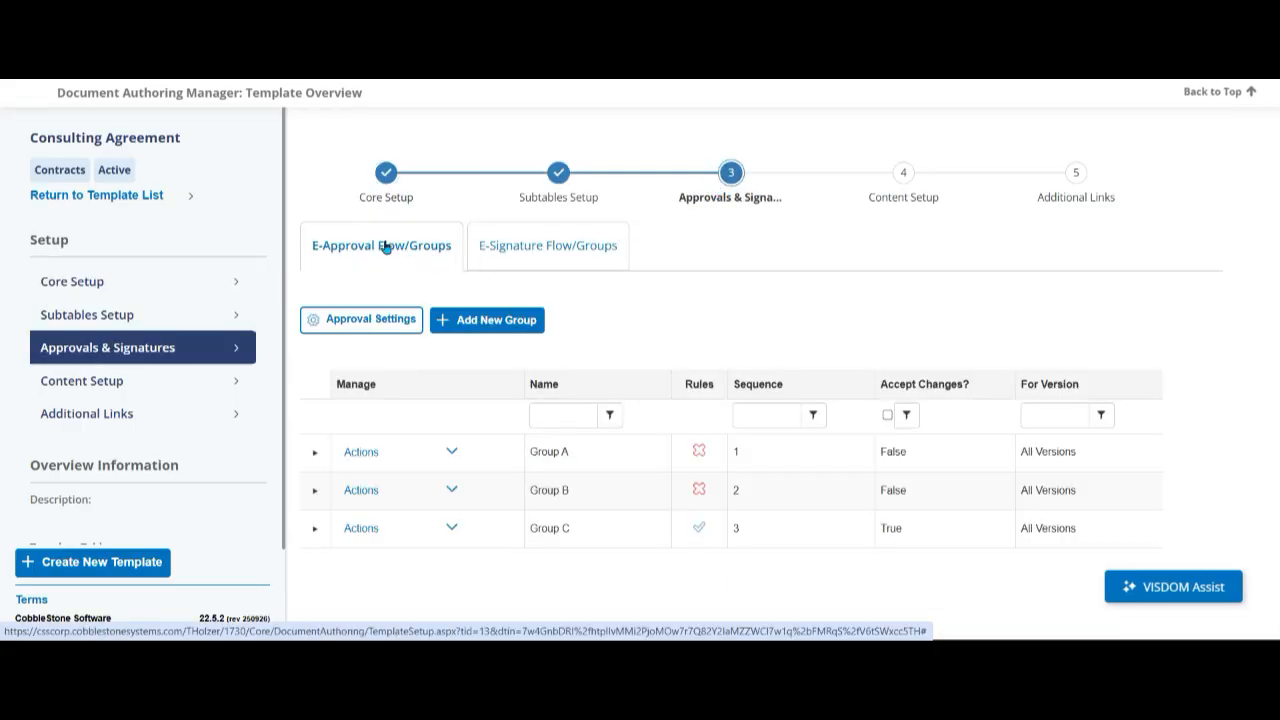
{"action": "left_click", "coordinate": [537, 247]}
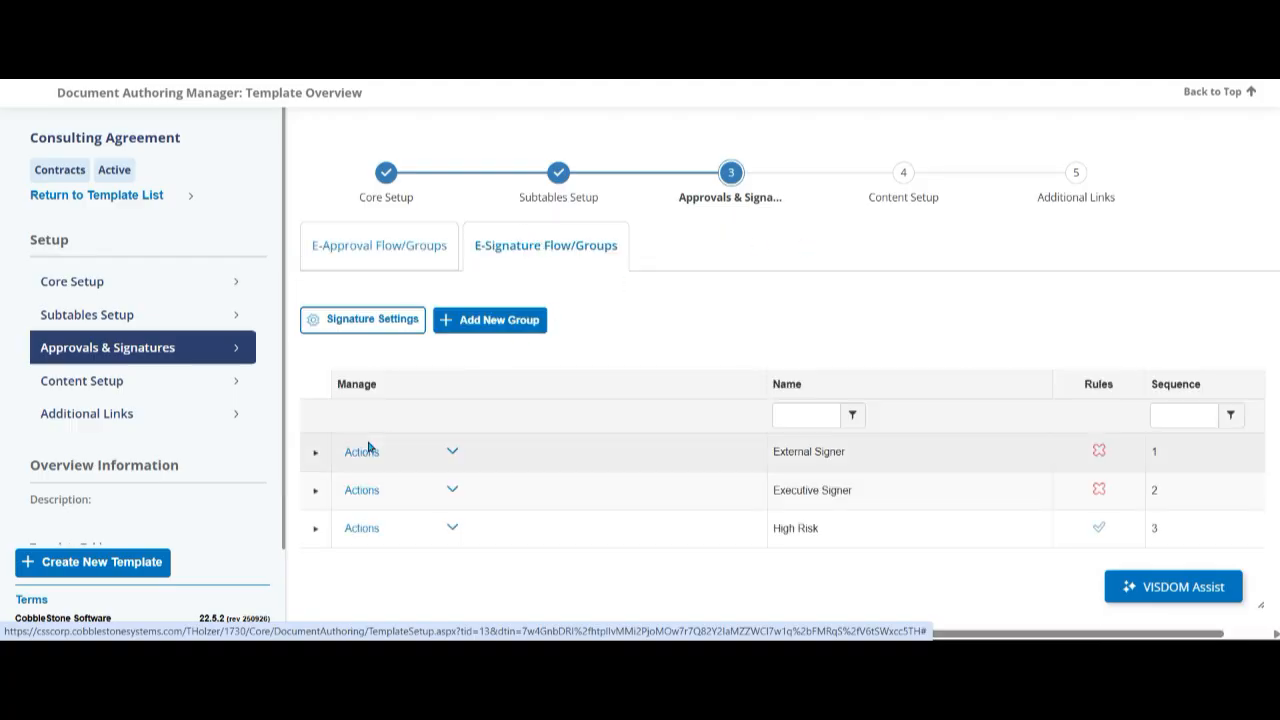
- Expand the External Signer, Executive Signer and High Risk signature groups to examine their participants
{"action": "left_click", "coordinate": [314, 452]}
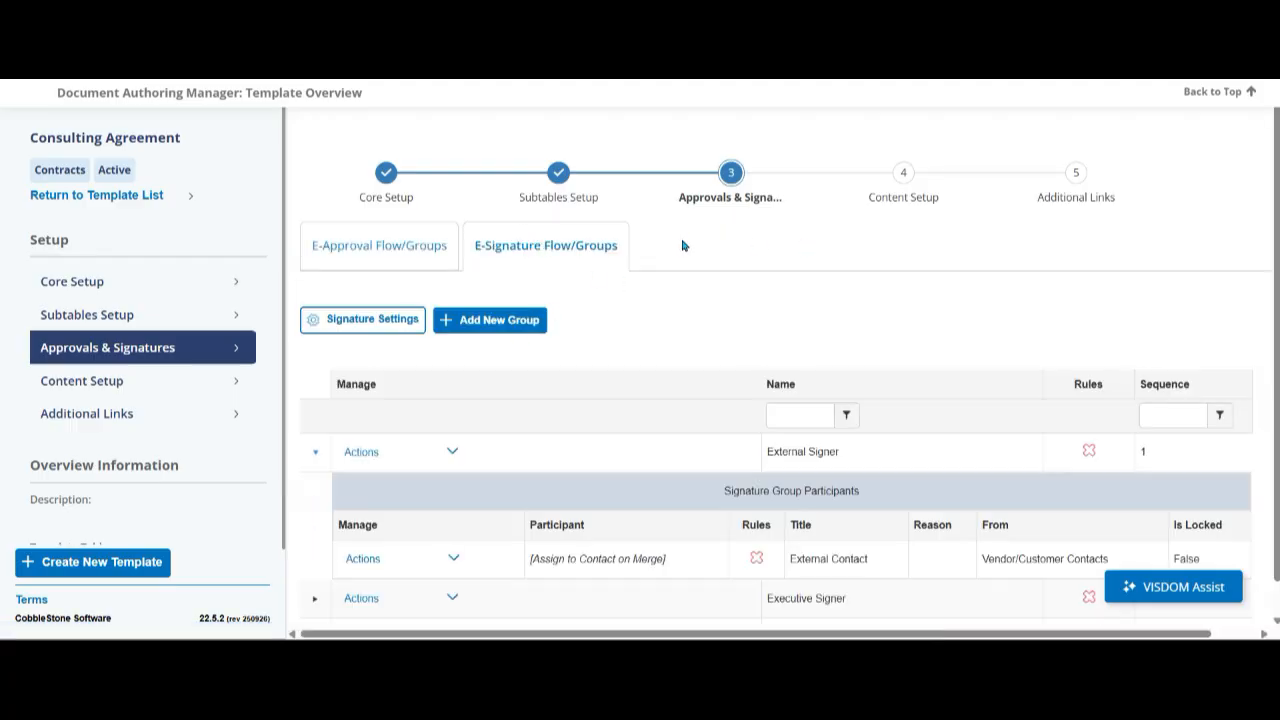
{"action": "scroll", "coordinate": [684, 250], "scroll_direction": "down", "scroll_amount": 2}
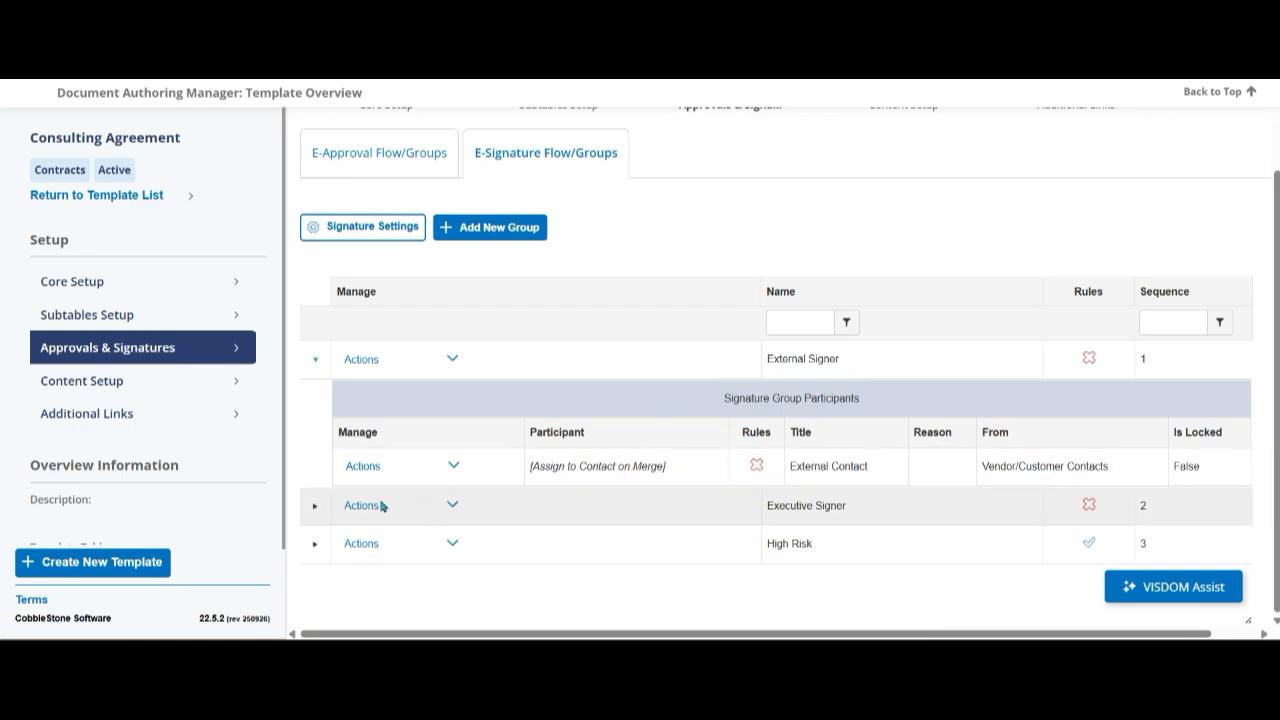
{"action": "left_click", "coordinate": [316, 504]}
{"action": "scroll", "coordinate": [776, 335], "scroll_direction": "down", "scroll_amount": 2}
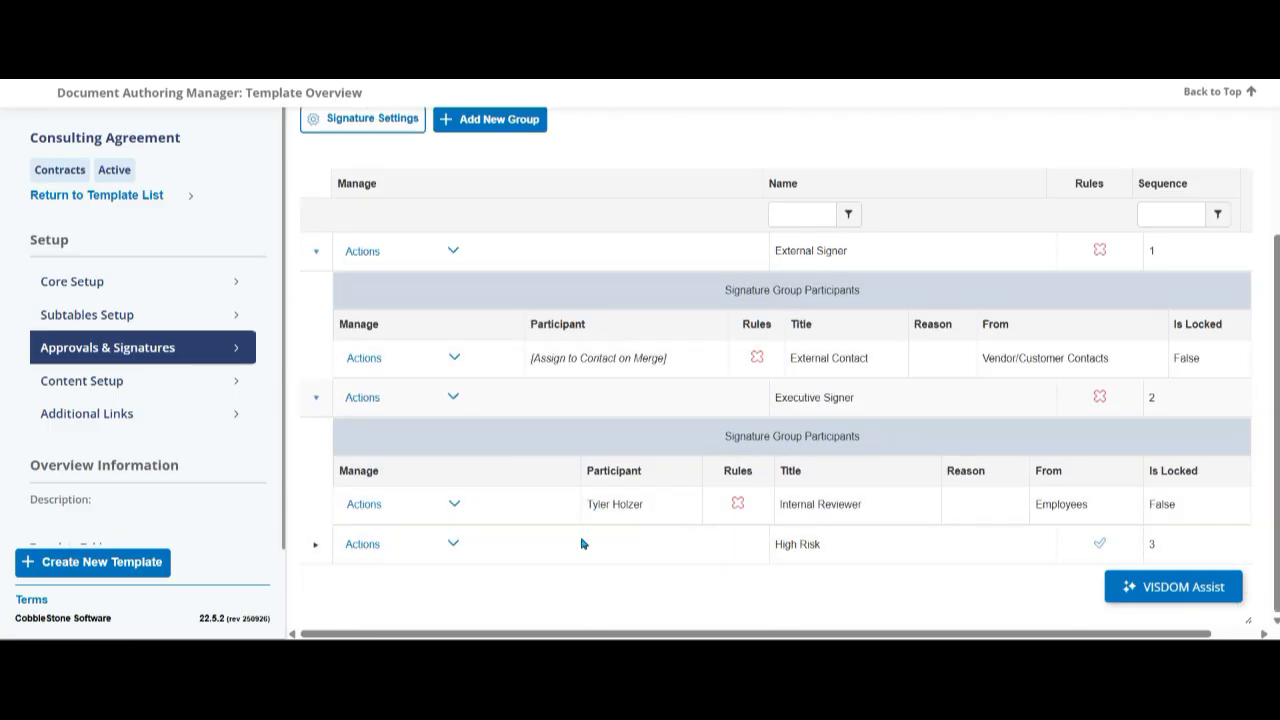
{"action": "left_click", "coordinate": [315, 545]}
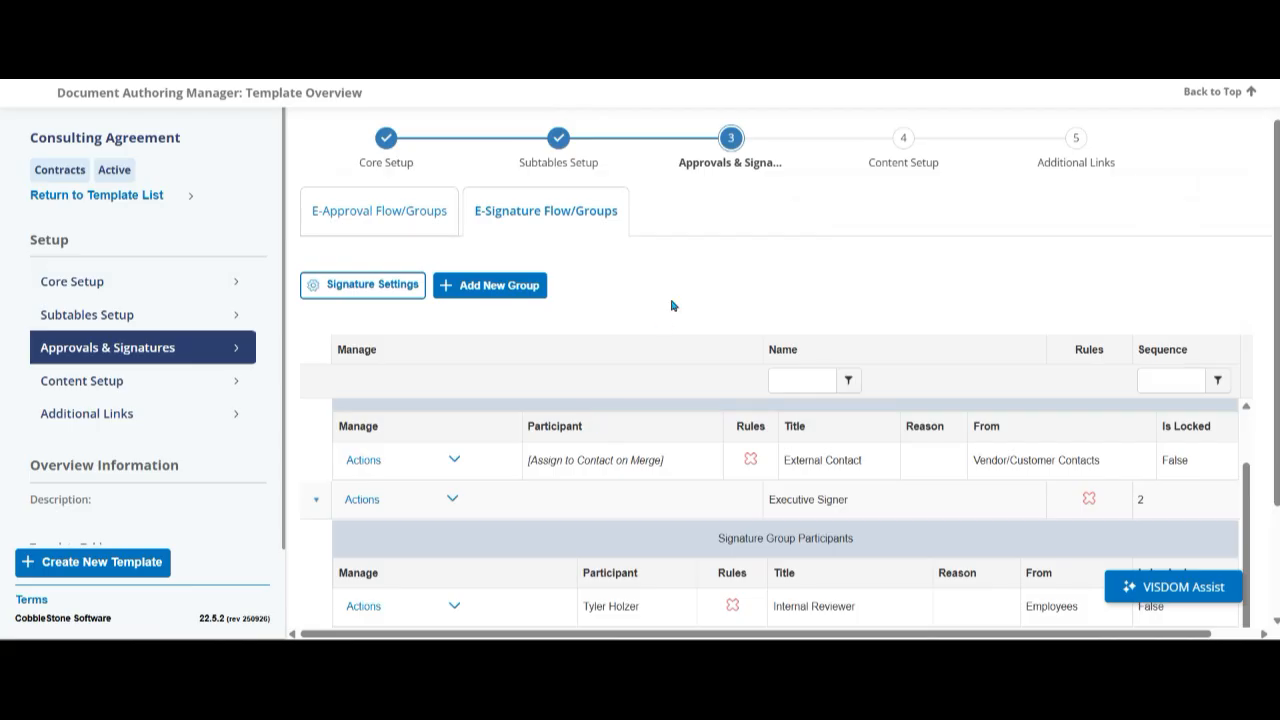
- Add a trial condition to the High Risk Reviewer's participant rules, browse the available condition fields, and close the rules without saving
{"action": "scroll", "coordinate": [663, 320], "scroll_direction": "down", "scroll_amount": 2}
{"action": "left_click", "coordinate": [454, 603]}
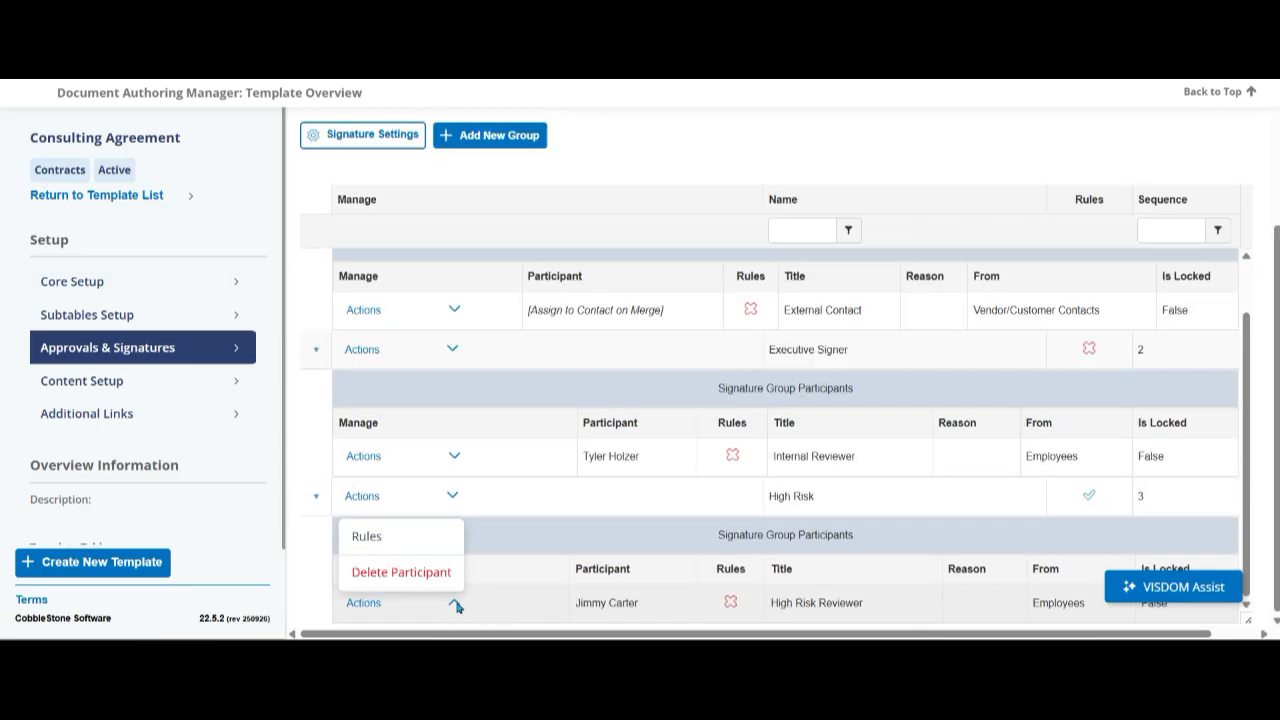
{"action": "left_click", "coordinate": [400, 538]}
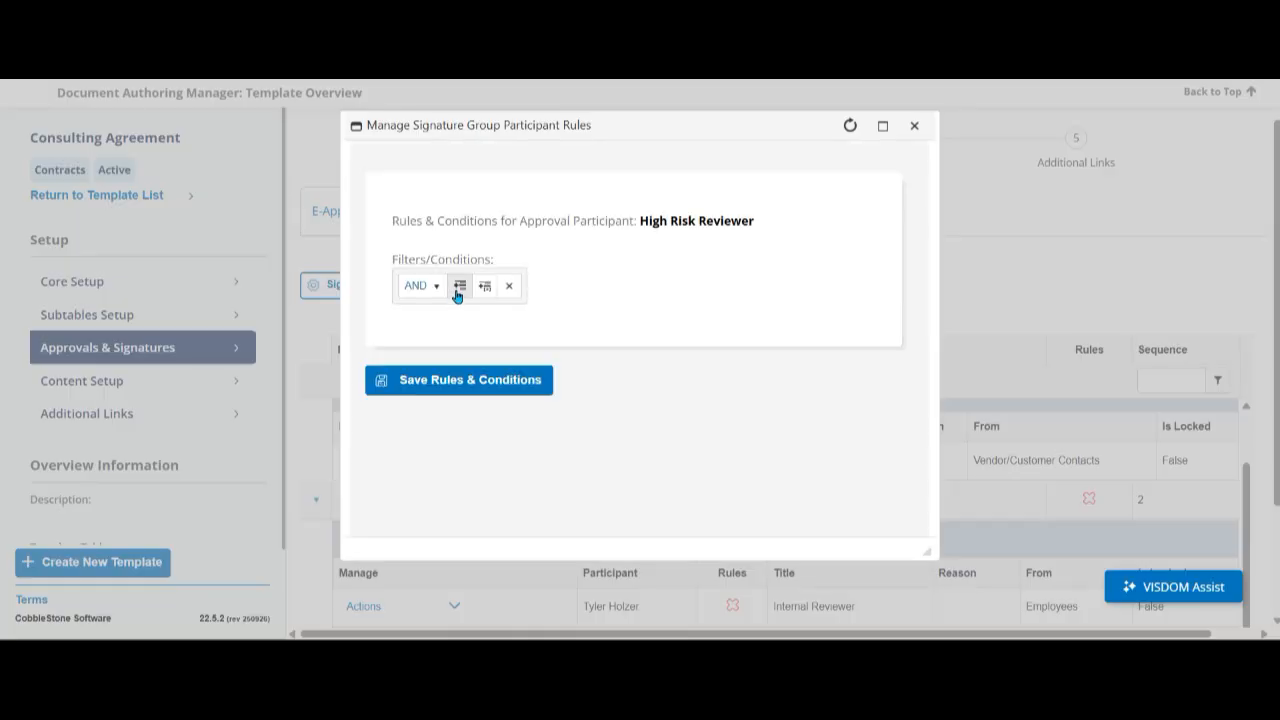
{"action": "left_click", "coordinate": [457, 292]}
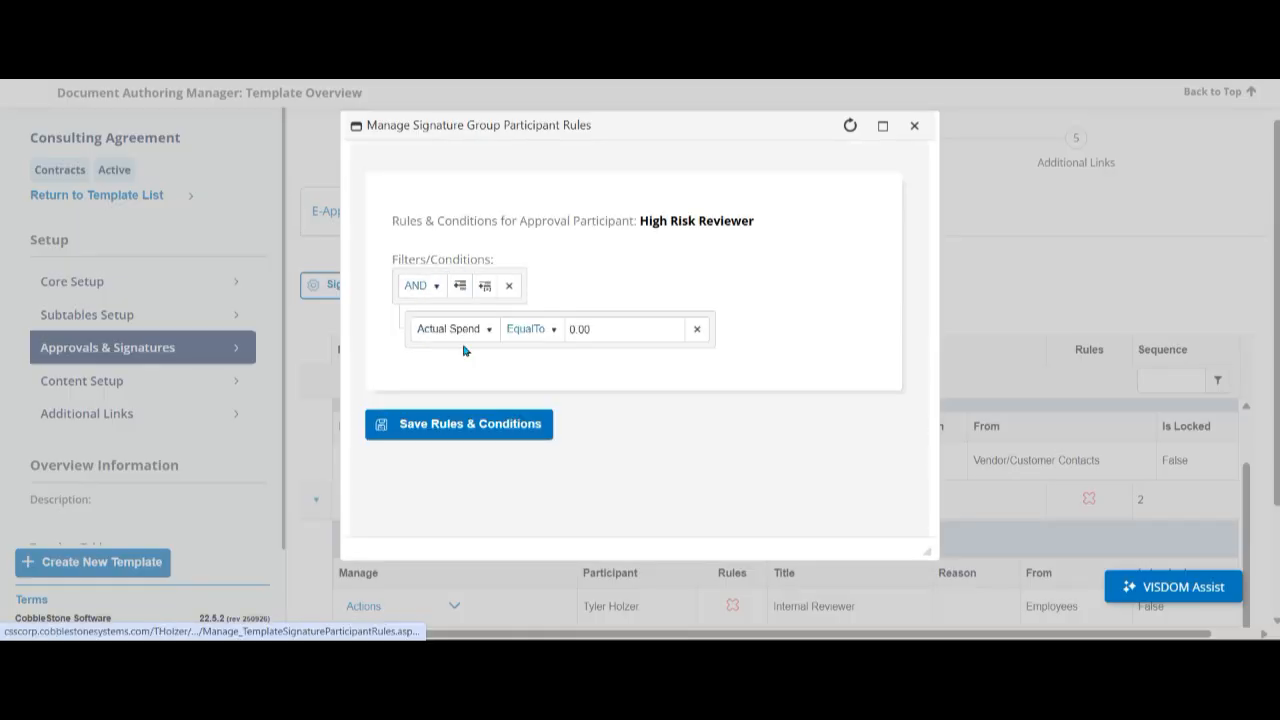
{"action": "left_click", "coordinate": [460, 333]}
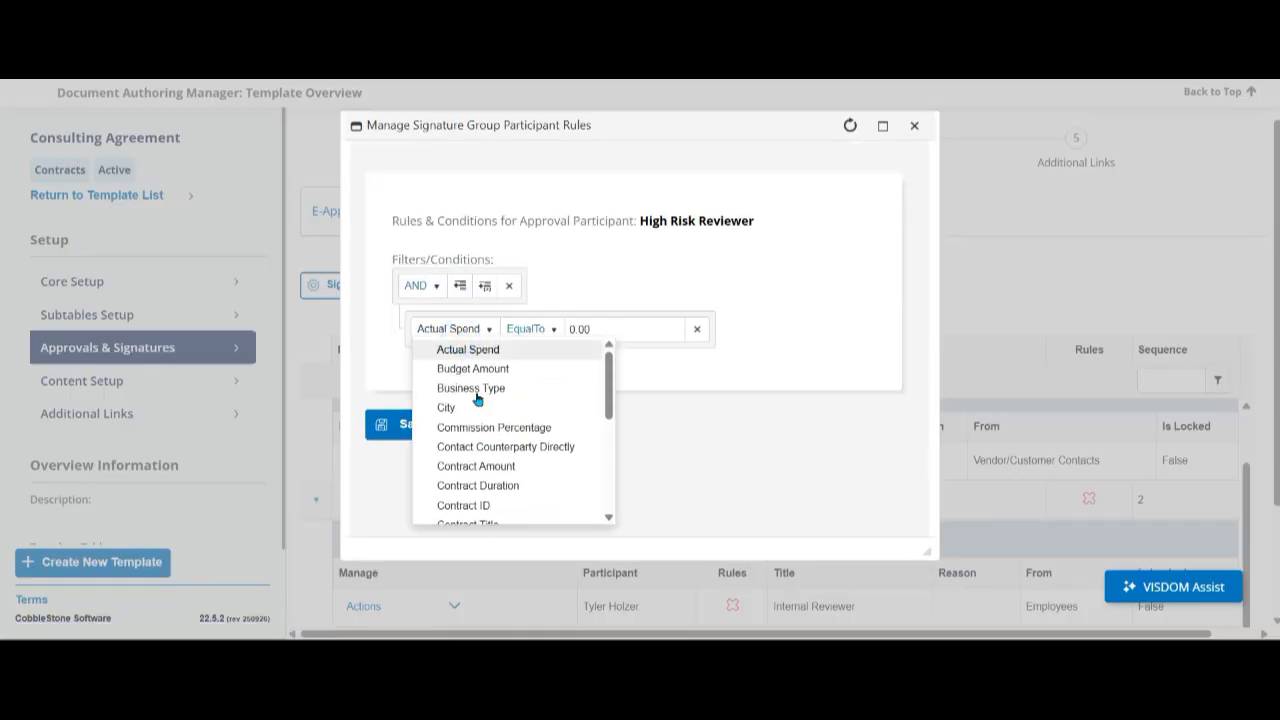
{"action": "scroll", "coordinate": [515, 410], "scroll_direction": "down", "scroll_amount": 1}
{"action": "scroll", "coordinate": [517, 413], "scroll_direction": "down", "scroll_amount": 3}
{"action": "scroll", "coordinate": [520, 411], "scroll_direction": "up", "scroll_amount": 4}
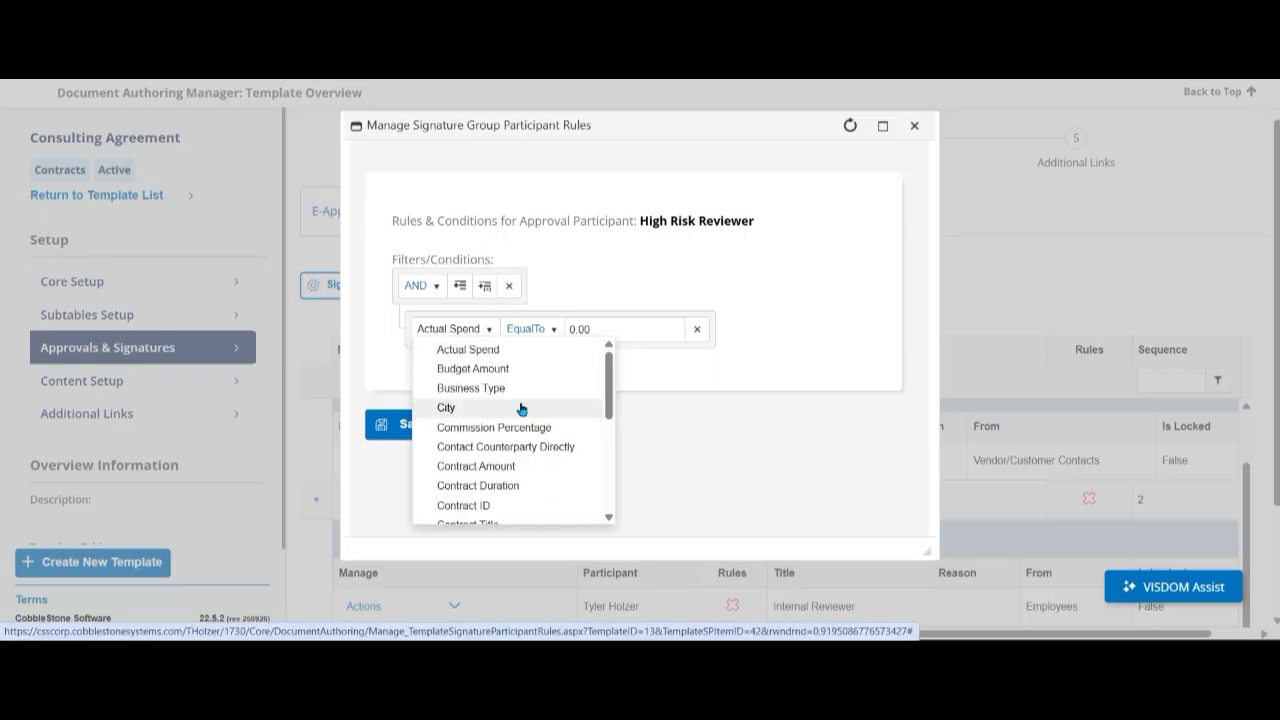
{"action": "left_click", "coordinate": [914, 125]}
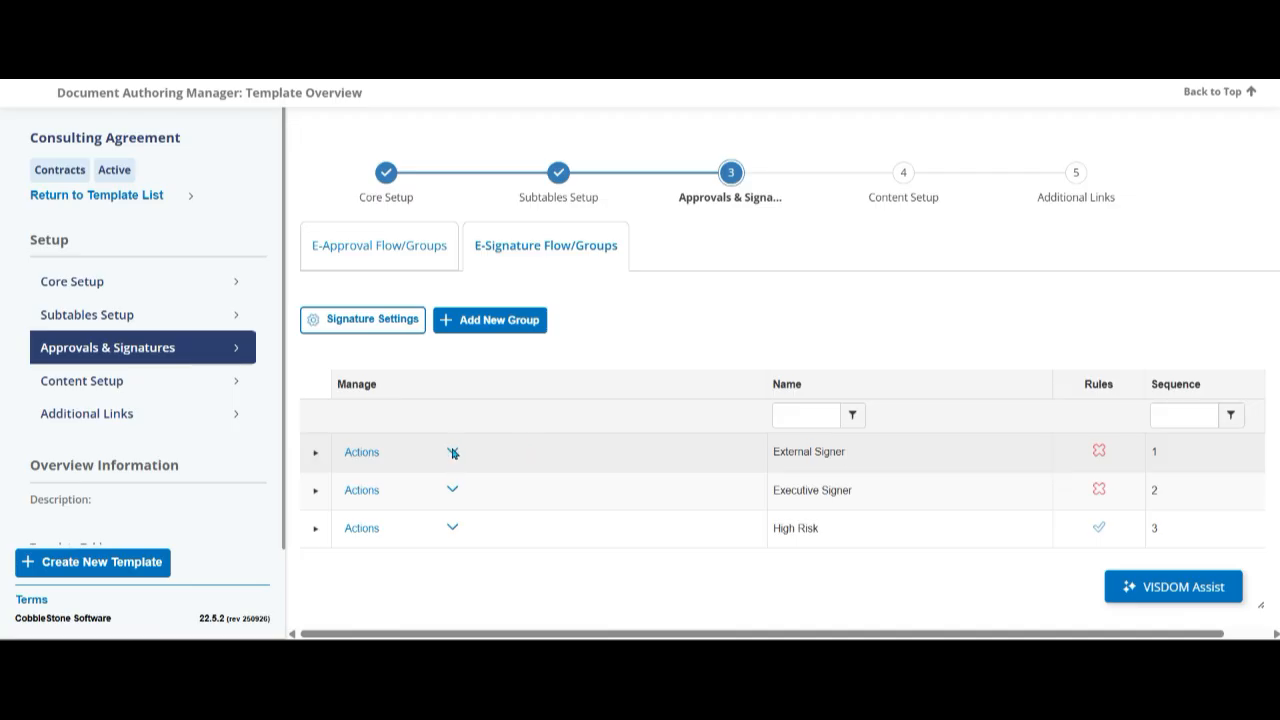
- Examine the options for adding a participant to the External Signer group, and close the form without adding one
{"action": "left_click", "coordinate": [452, 451]}
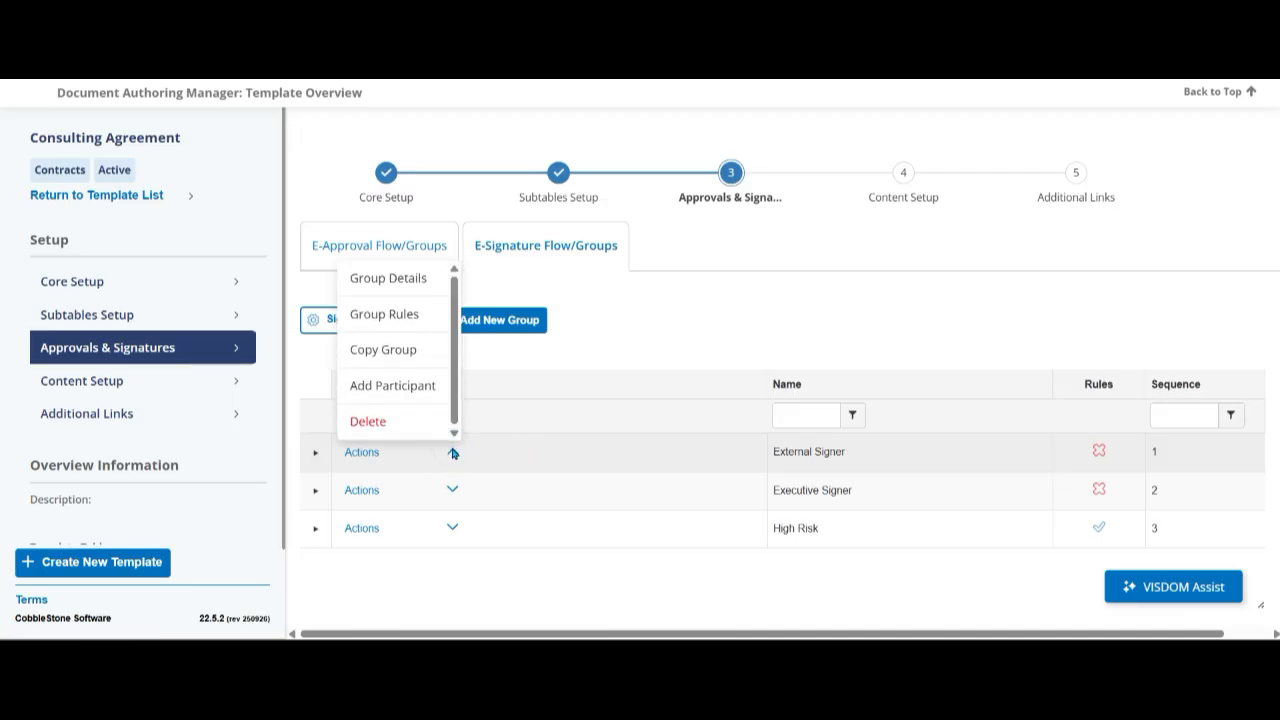
{"action": "left_click", "coordinate": [405, 383]}
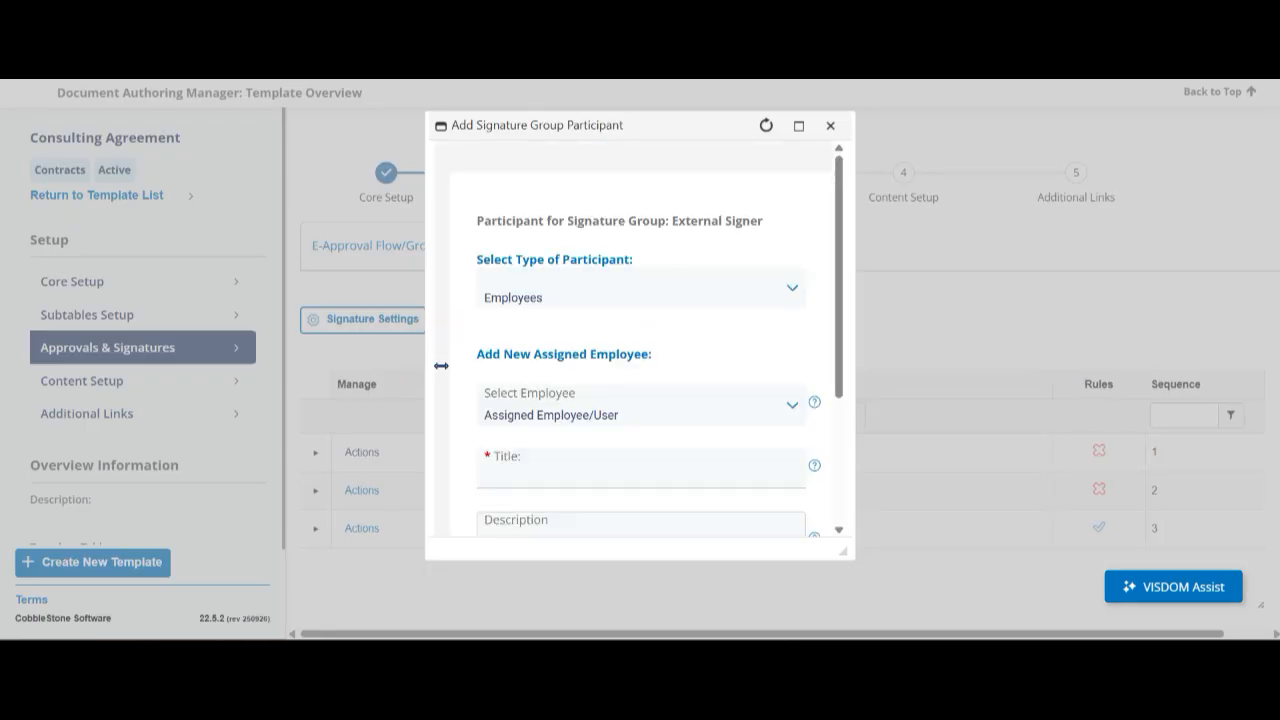
{"action": "scroll", "coordinate": [622, 329], "scroll_direction": "down", "scroll_amount": 2}
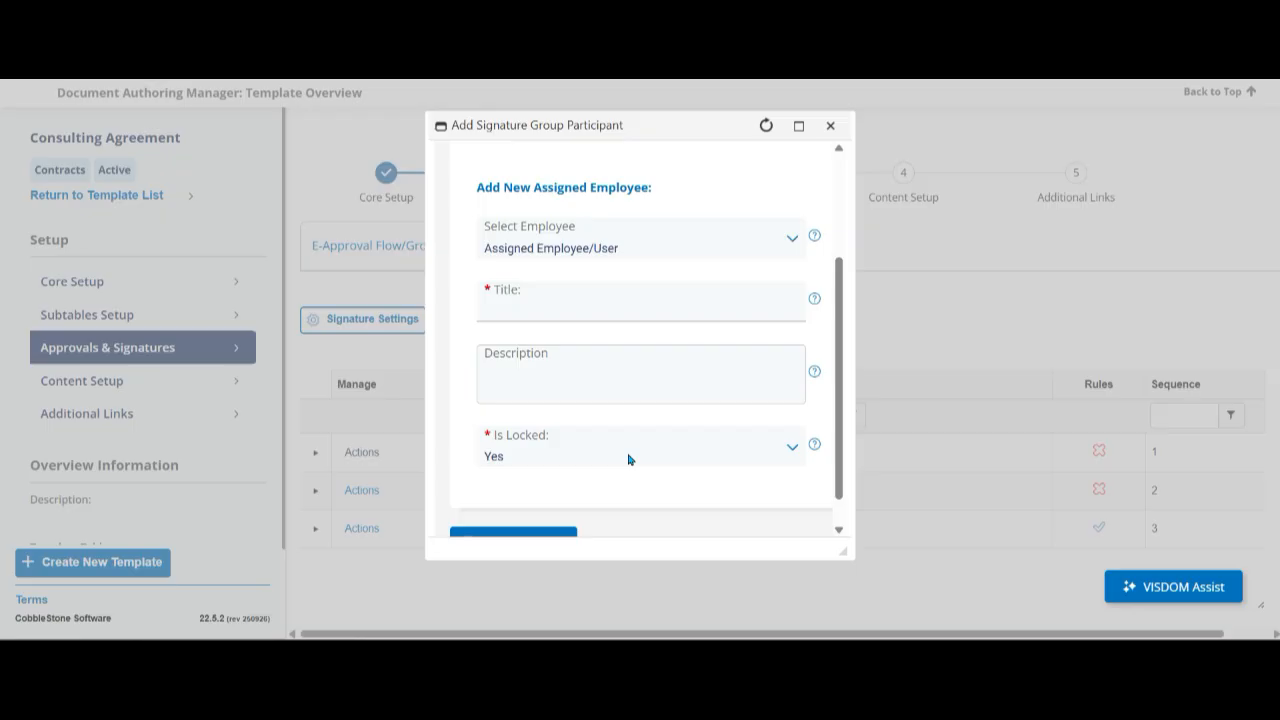
{"action": "left_click", "coordinate": [830, 125]}
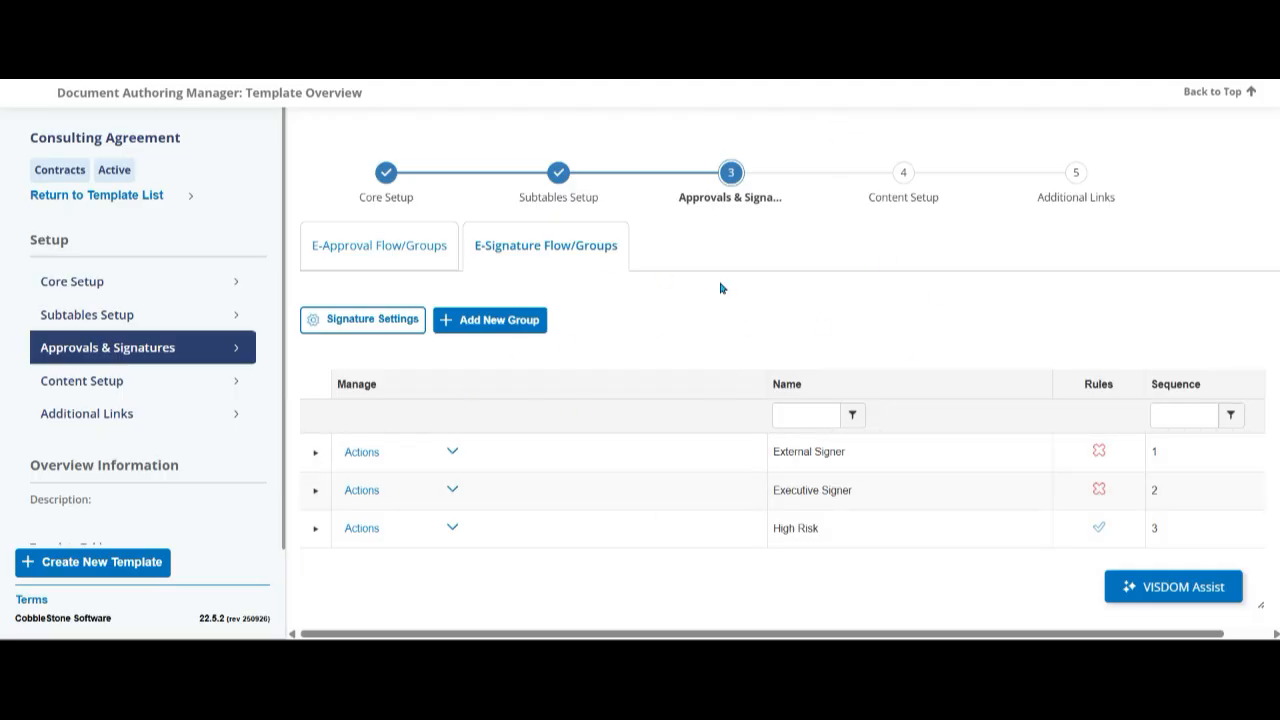
- Open the form for a new signature group and examine the available On Complete Set Status options
{"action": "left_click", "coordinate": [499, 332]}
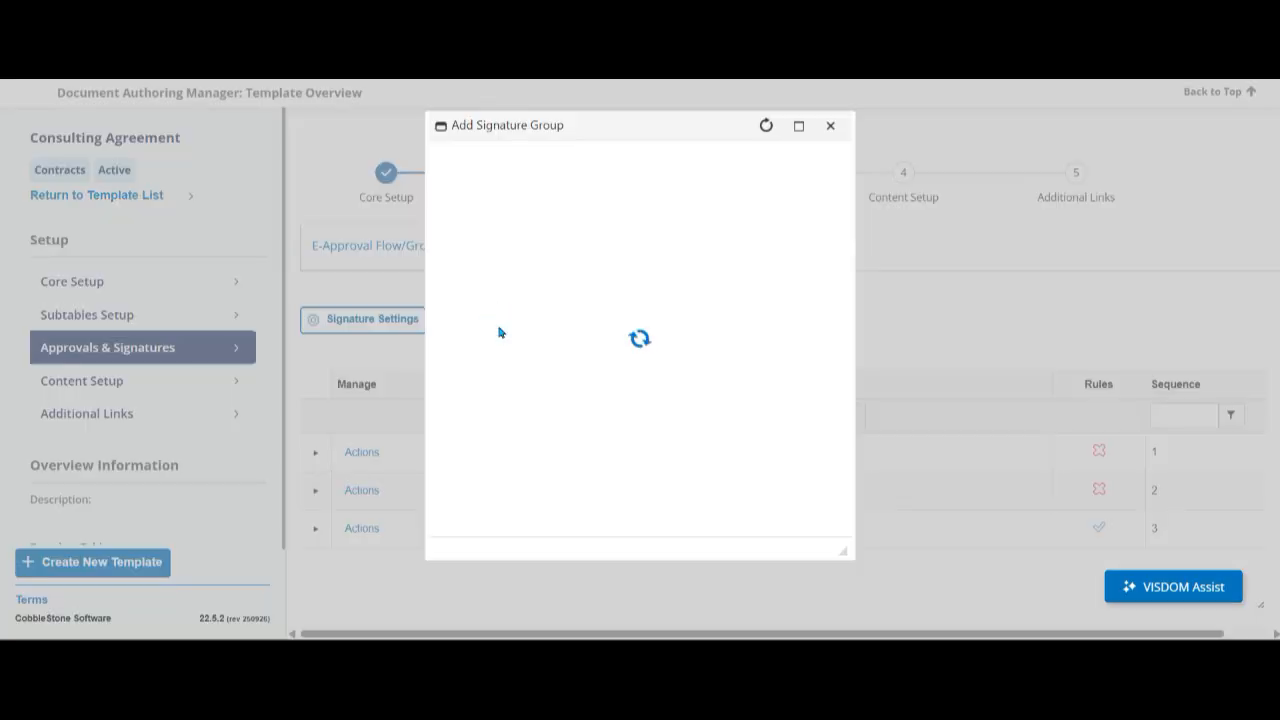
{"action": "scroll", "coordinate": [697, 297], "scroll_direction": "down", "scroll_amount": 3}
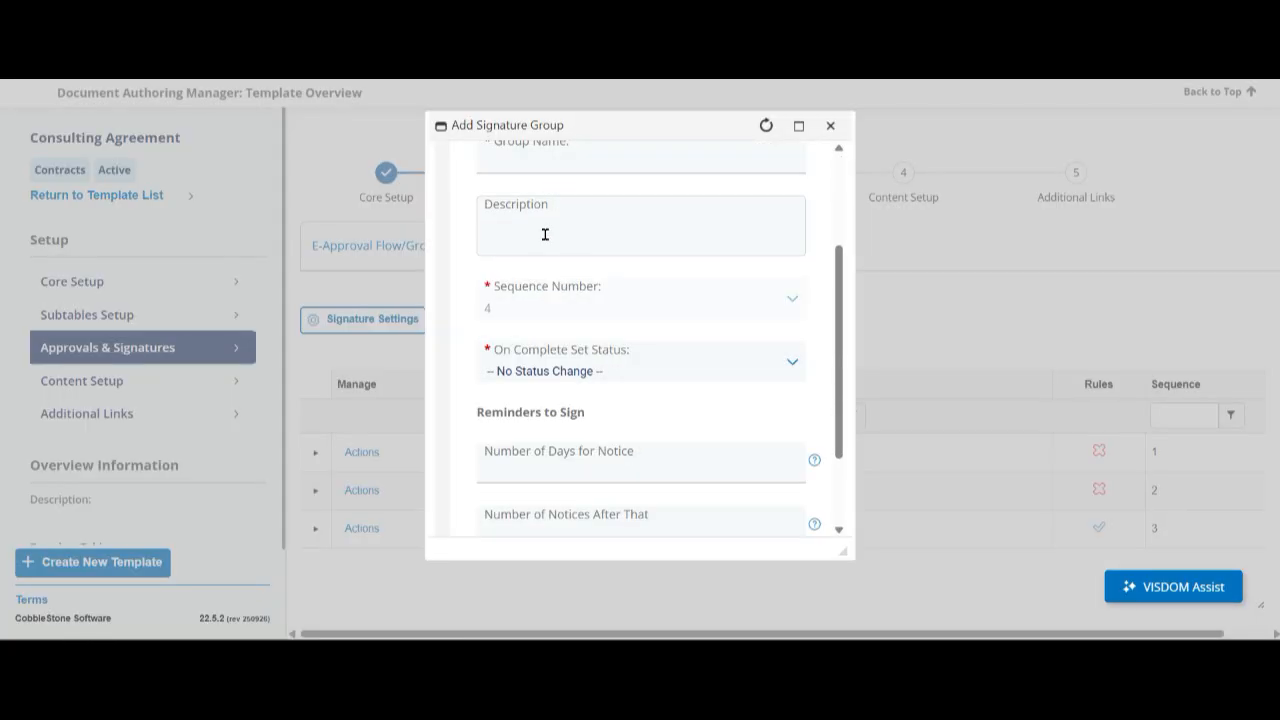
{"action": "scroll", "coordinate": [545, 234], "scroll_direction": "down", "scroll_amount": 2}
{"action": "left_click", "coordinate": [553, 252]}
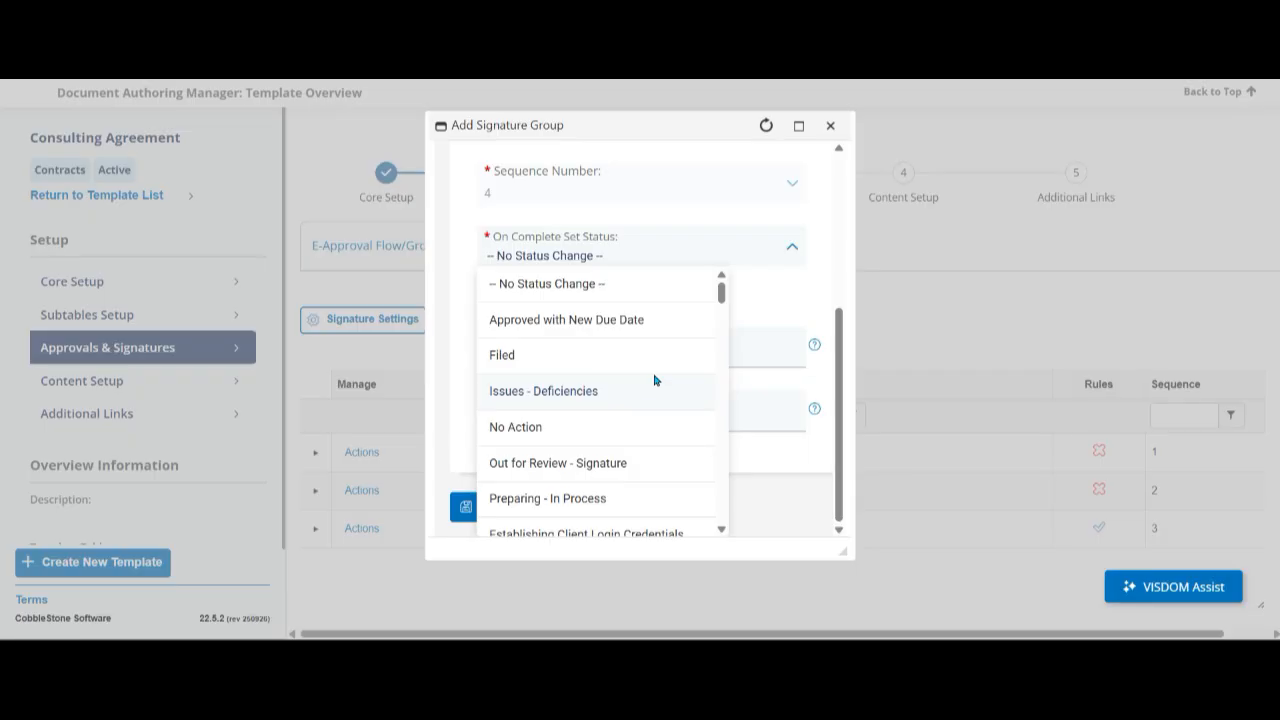
{"action": "left_click", "coordinate": [802, 292]}
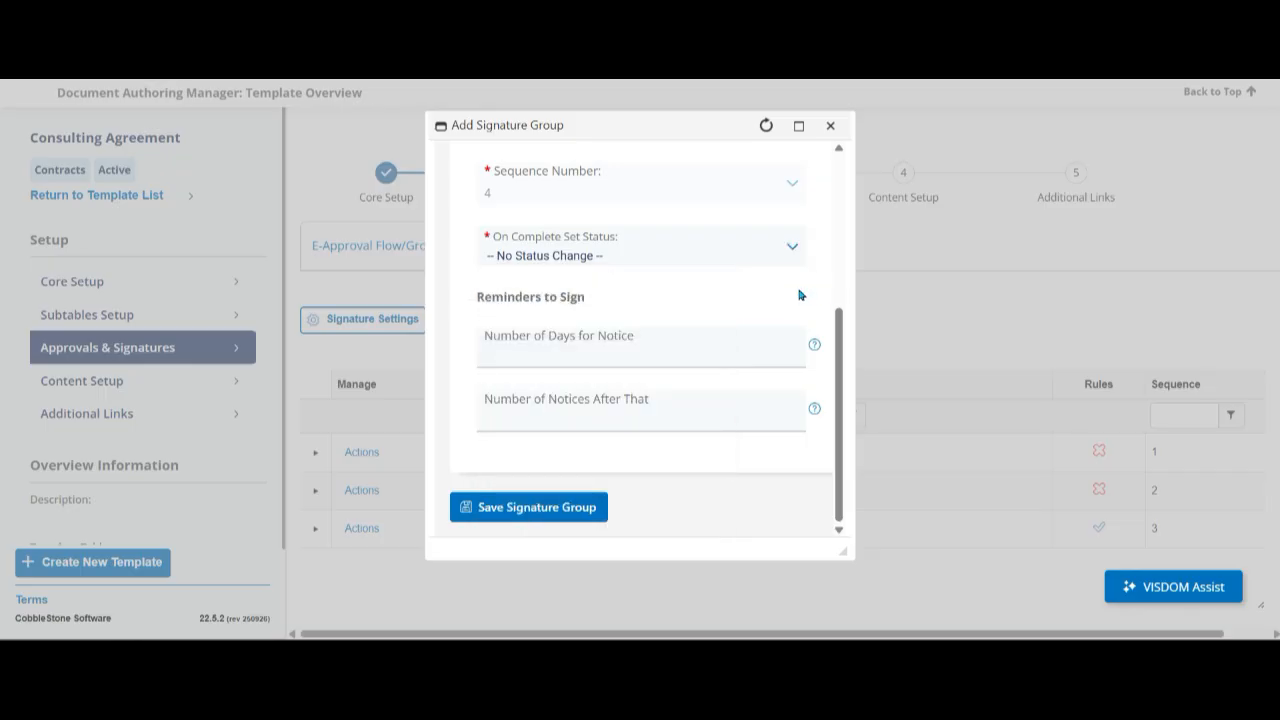
- Set the new group's signing reminders to 2 days for notice and 1 notice after that, and close the form without saving
{"action": "triple_click", "coordinate": [543, 298]}
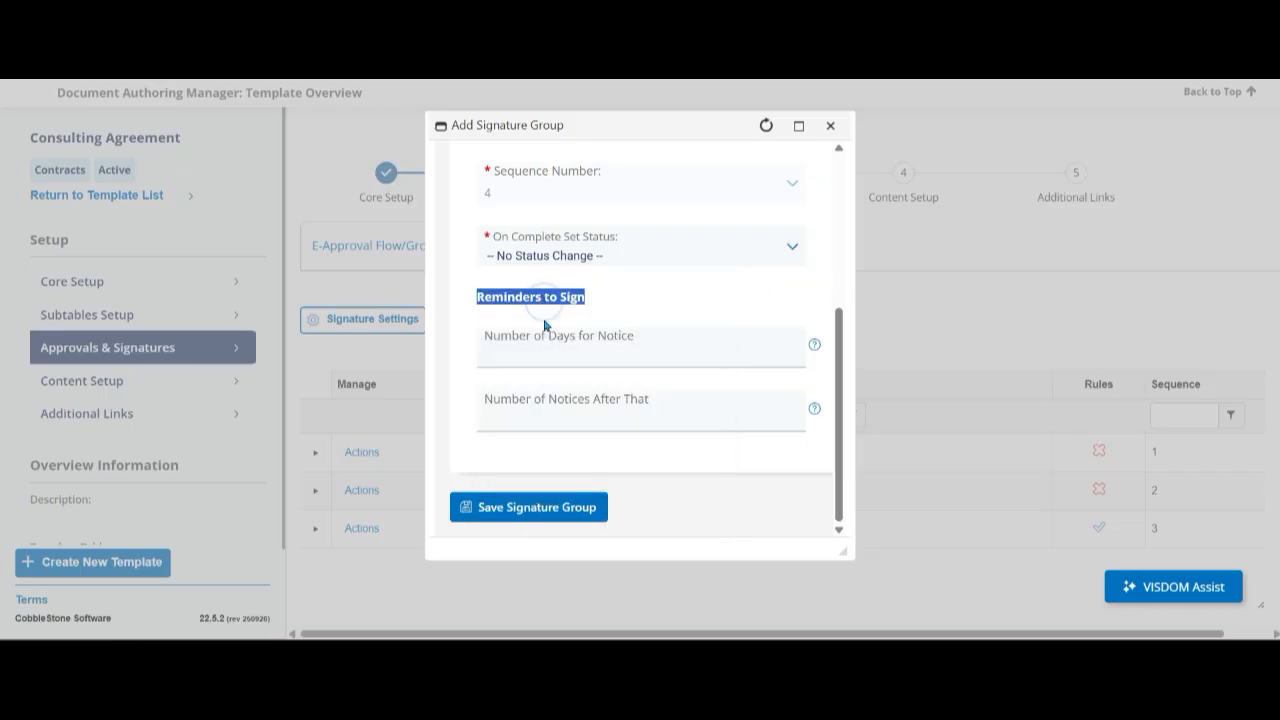
{"action": "left_click", "coordinate": [549, 361]}
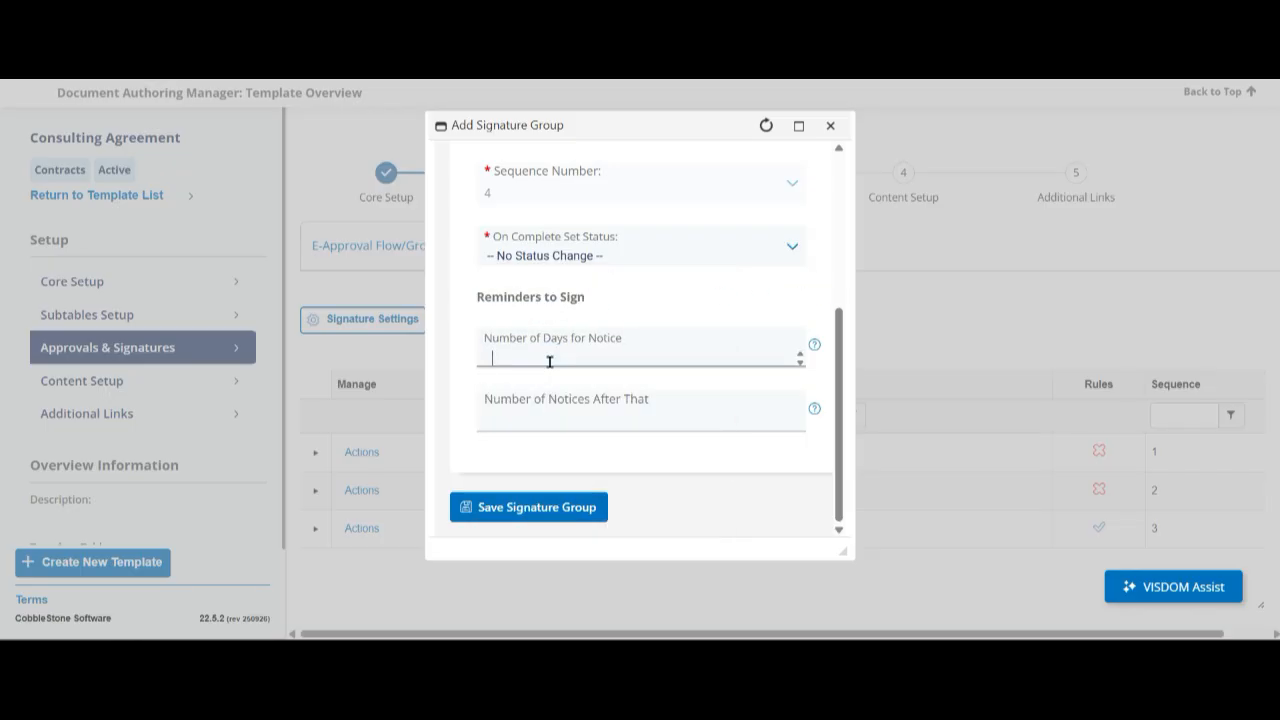
{"action": "left_click", "coordinate": [609, 414]}
{"action": "left_click", "coordinate": [657, 487]}
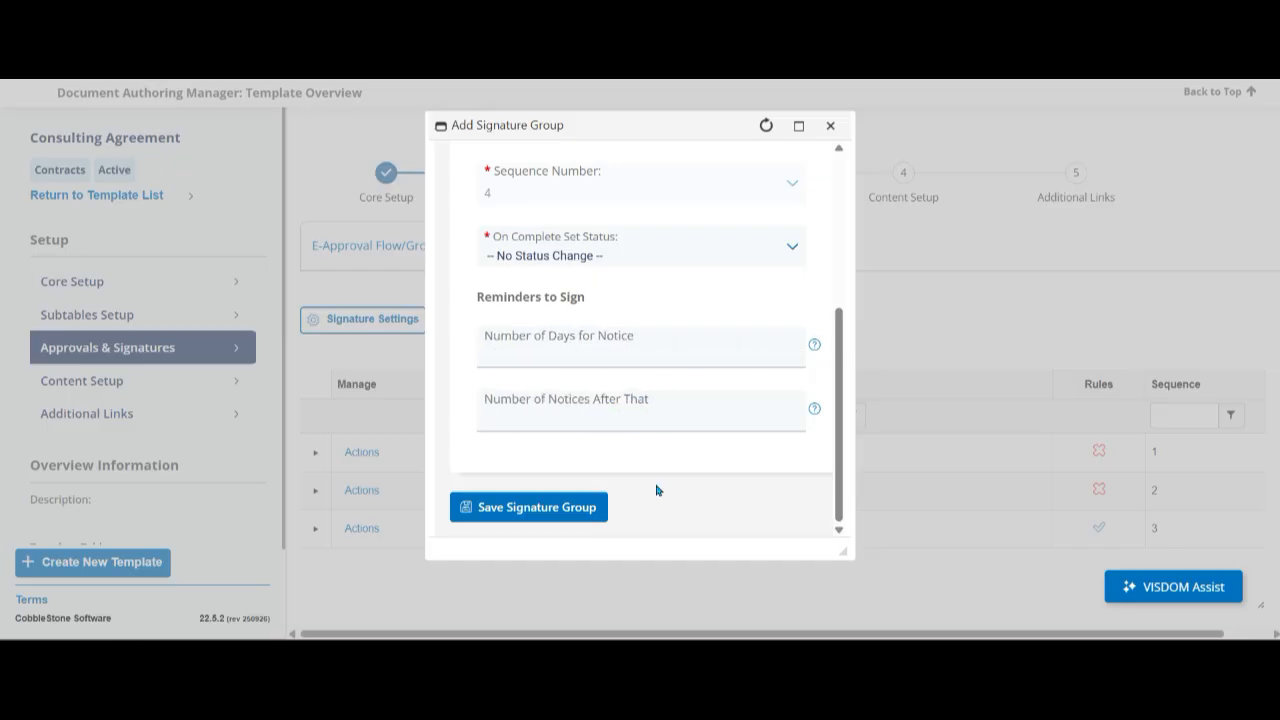
{"action": "left_click", "coordinate": [582, 356]}
{"action": "type", "text": "2"}
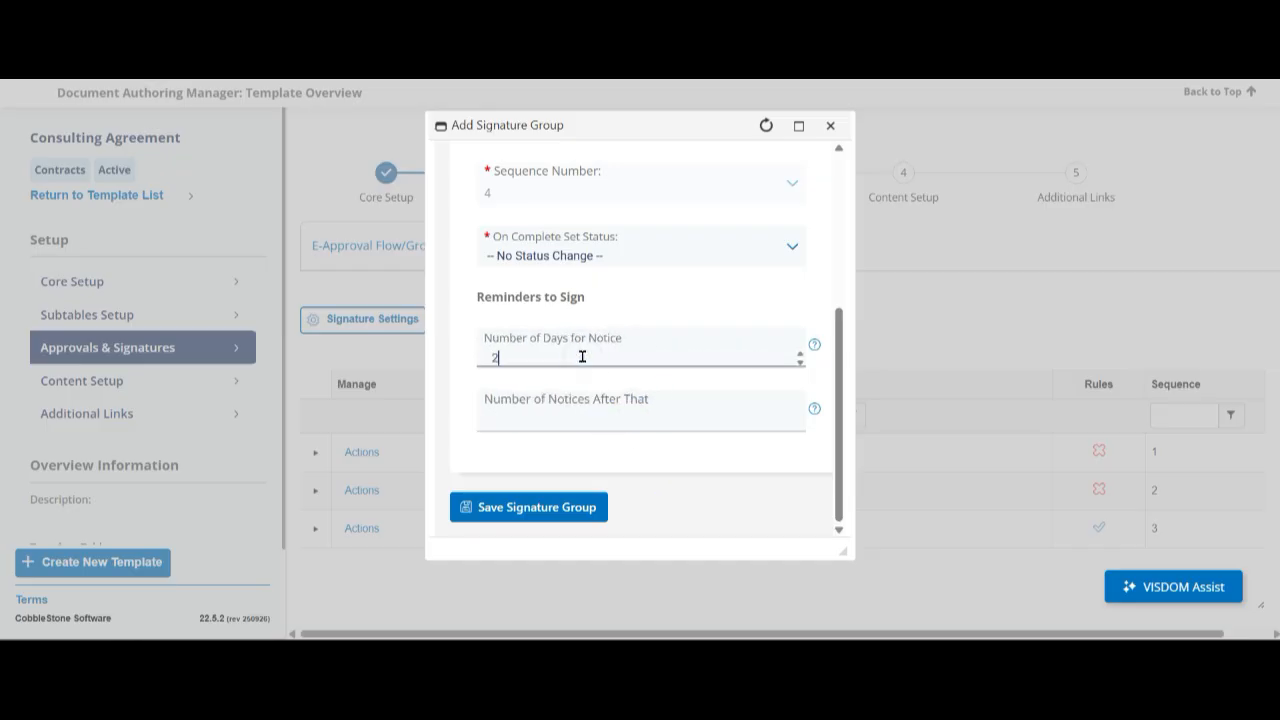
{"action": "left_click", "coordinate": [605, 420]}
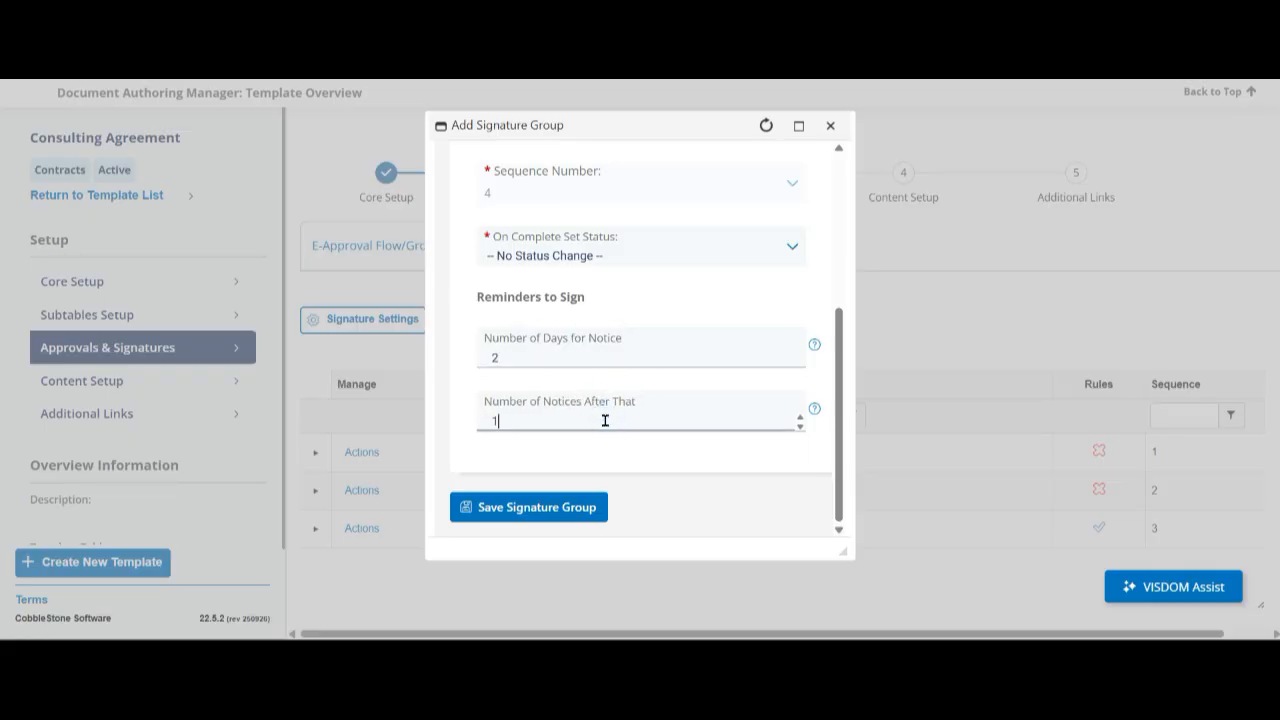
{"action": "scroll", "coordinate": [590, 460], "scroll_direction": "up", "scroll_amount": 1}
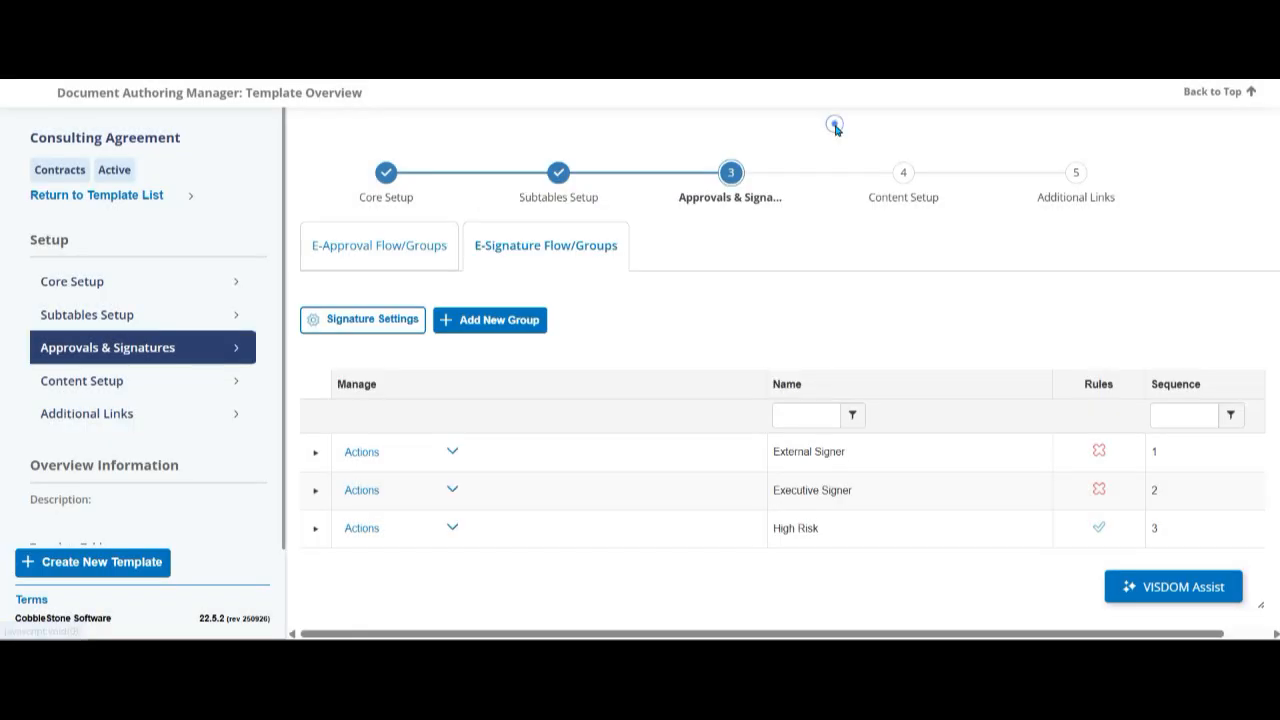
{"action": "left_click", "coordinate": [831, 126]}
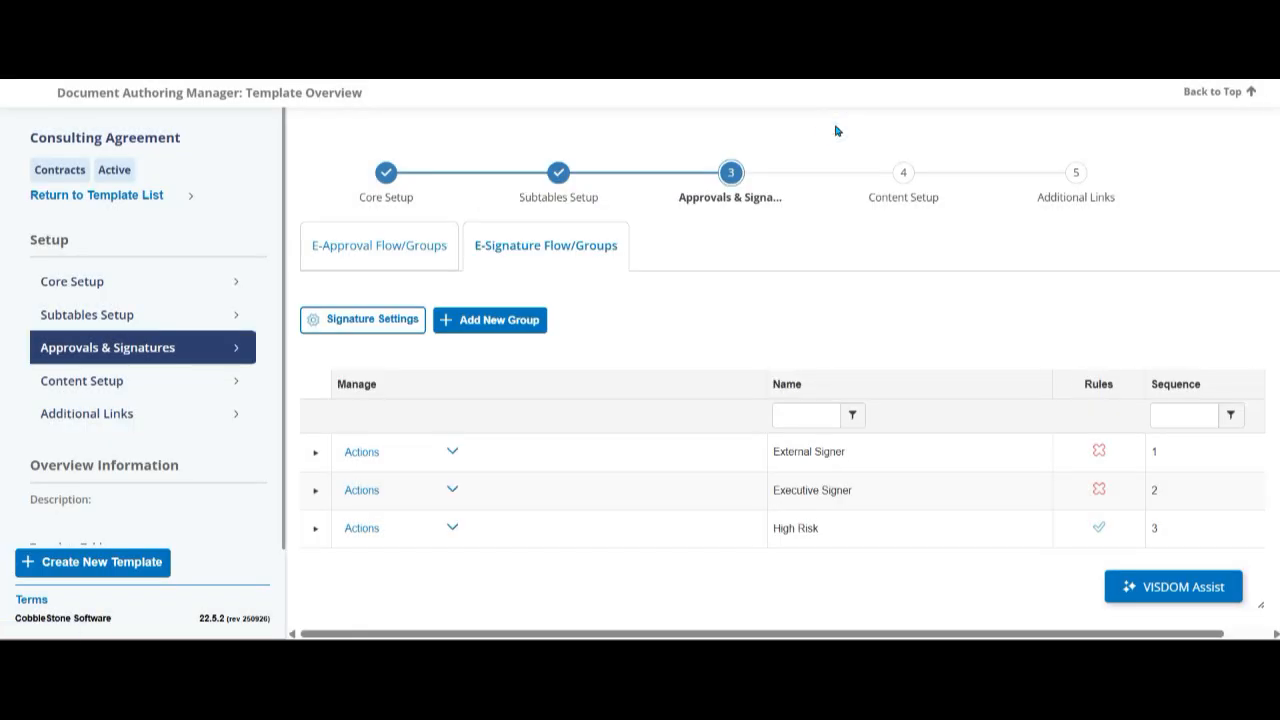